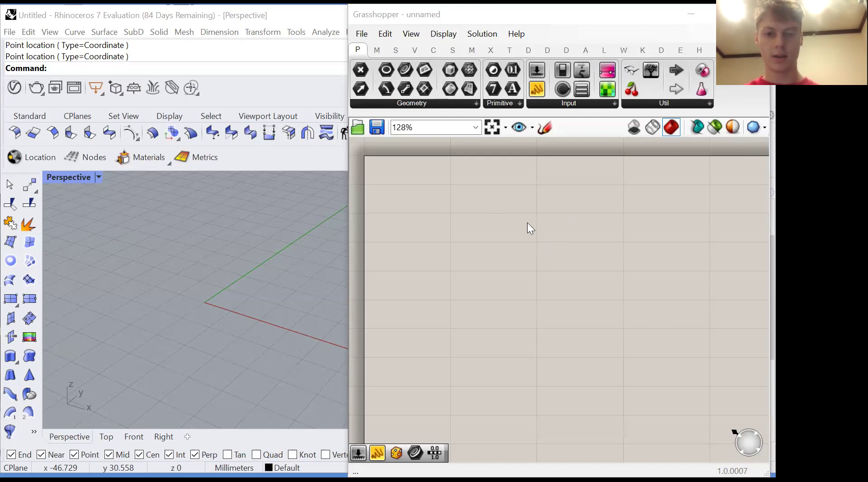
Place a Point parameter on the empty canvas using the component search
double_click(443, 216)
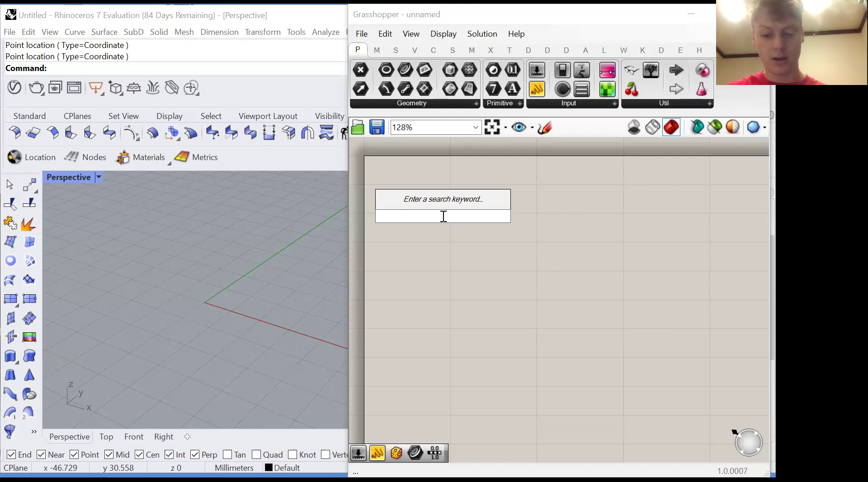
text(pain)
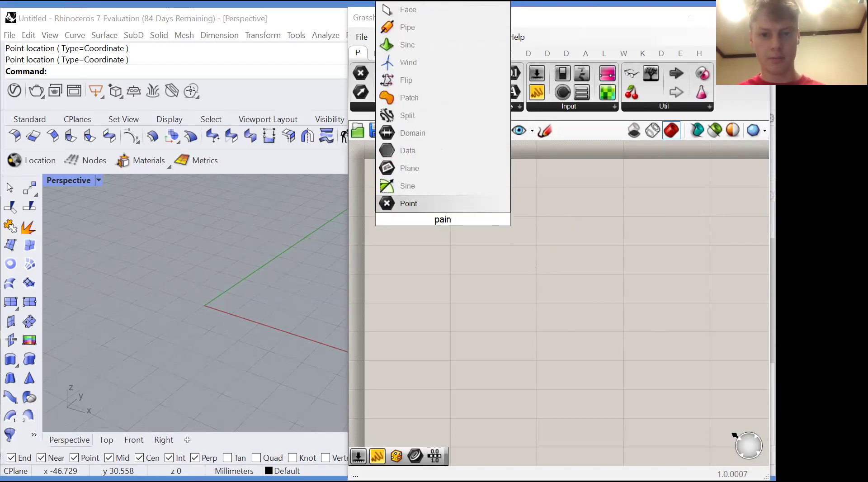
click(421, 203)
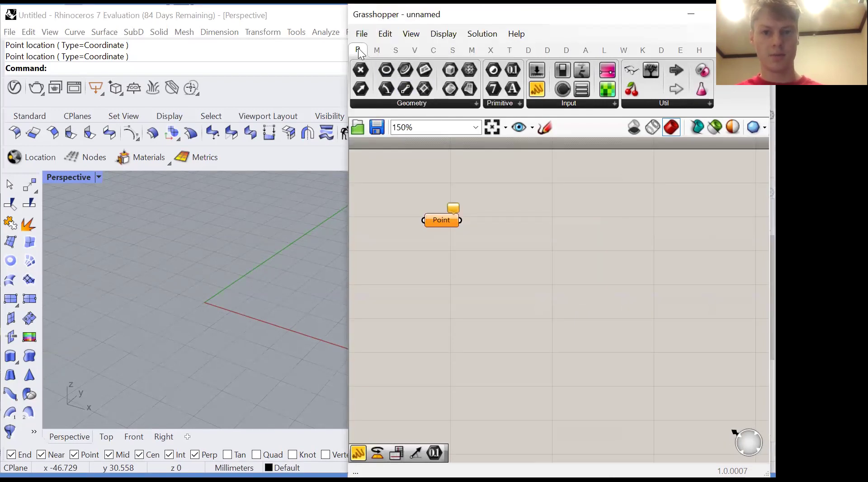
click(386, 106)
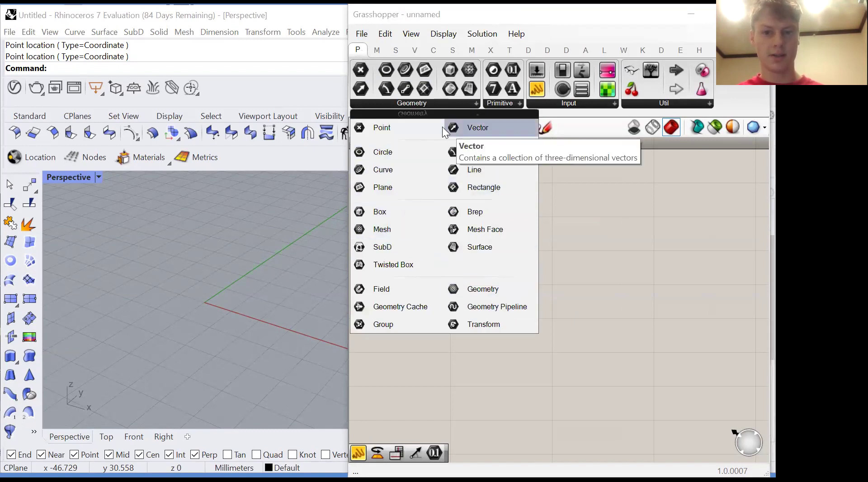
click(546, 257)
scroll(440, 224, up, 5)
Use Set Multiple Points to store nine points picked in a loop in the Rhino viewport
right_click(440, 223)
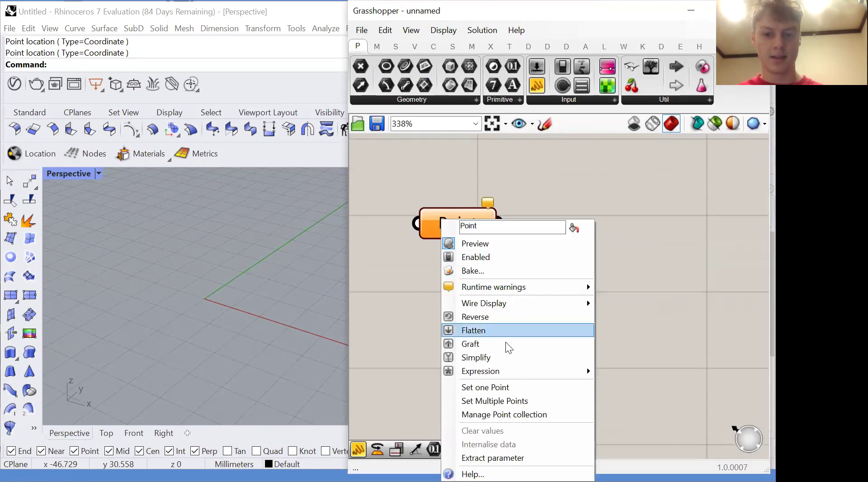
click(495, 404)
click(213, 342)
click(163, 334)
click(138, 319)
click(128, 286)
click(147, 264)
click(189, 252)
click(233, 252)
click(268, 285)
click(253, 333)
key(Return)
mouse_move(450, 228)
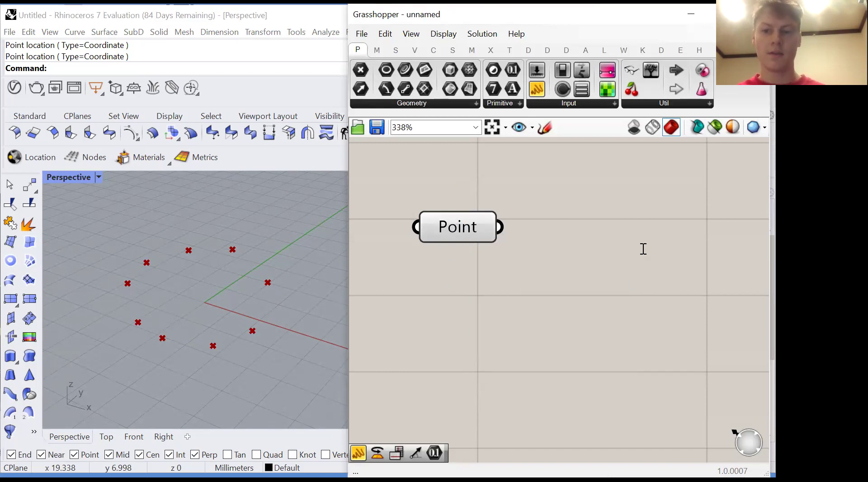
Add a Panel beside the Point parameter and wire the Point output into it
double_click(642, 248)
text(pan)
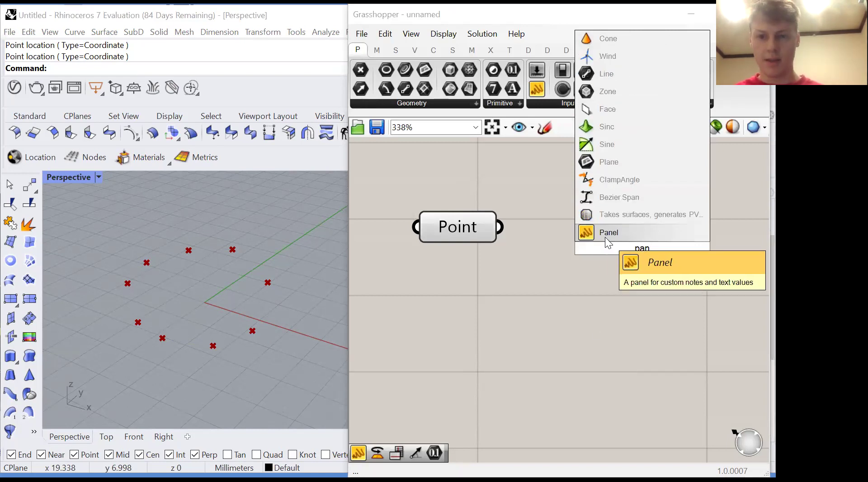
click(605, 234)
scroll(605, 237, down, 2)
drag(483, 249, 576, 265)
click(485, 285)
scroll(485, 285, down, 5)
Widen the Panel so each of the nine coordinates fits on one line
drag(636, 289, 620, 334)
scroll(643, 426, down, 3)
click(613, 377)
scroll(636, 317, up, 2)
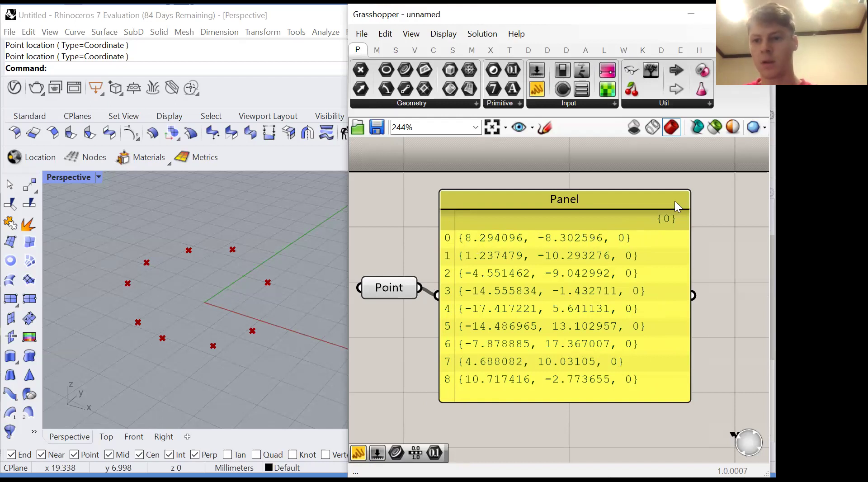
scroll(683, 218, up, 2)
scroll(683, 220, down, 1)
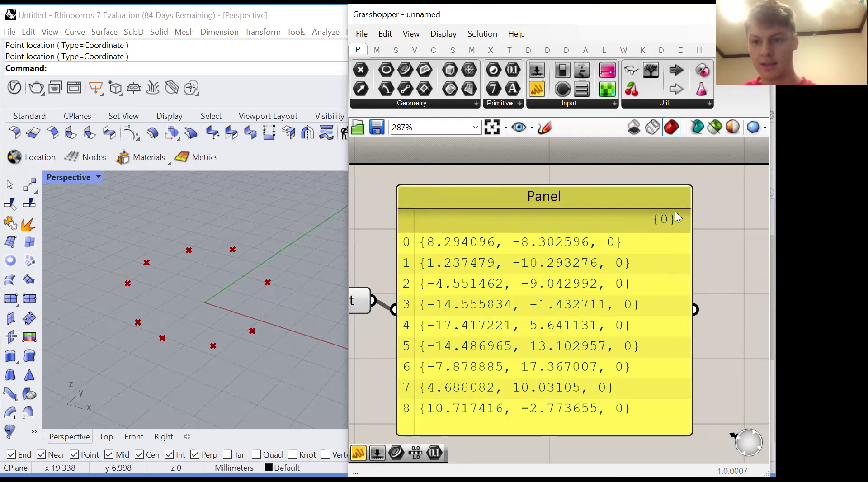
click(625, 211)
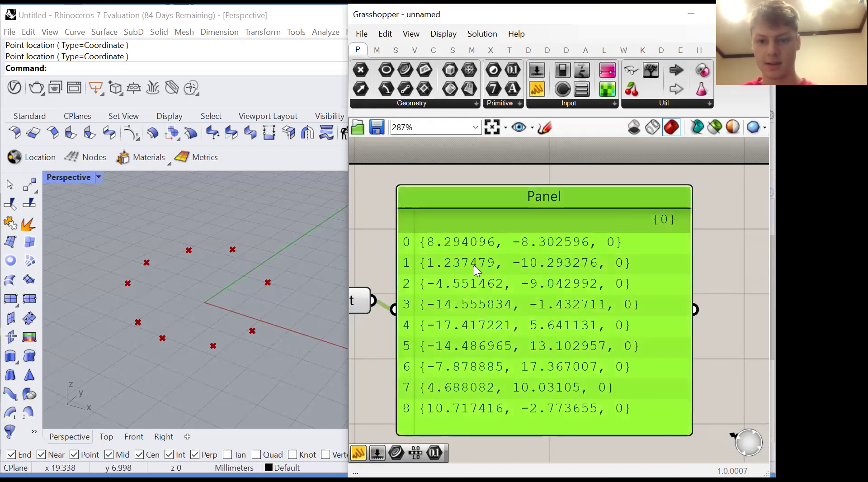
click(738, 286)
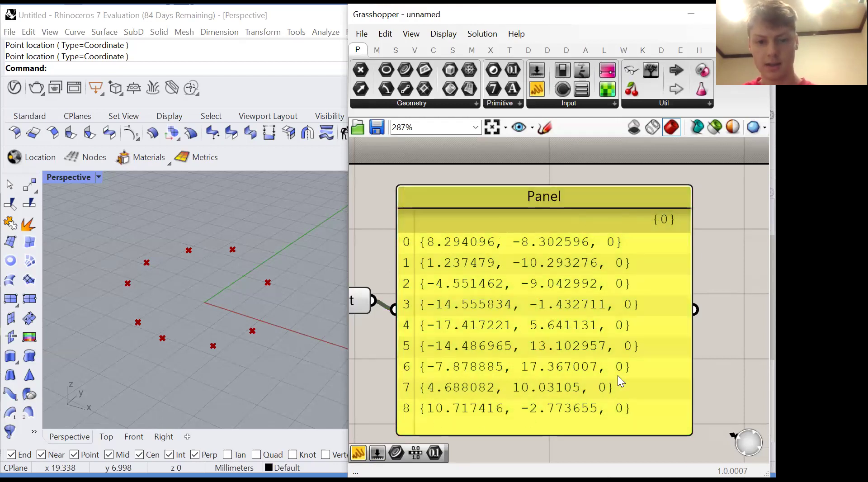
scroll(639, 367, down, 3)
click(570, 370)
drag(571, 370, 581, 363)
key(Escape)
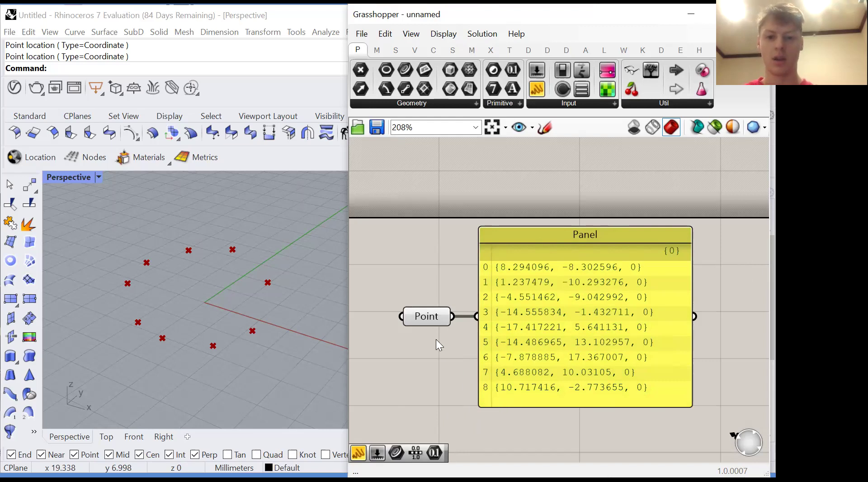
Graft the Point parameter's data so each point gets its own branch
right_click(436, 317)
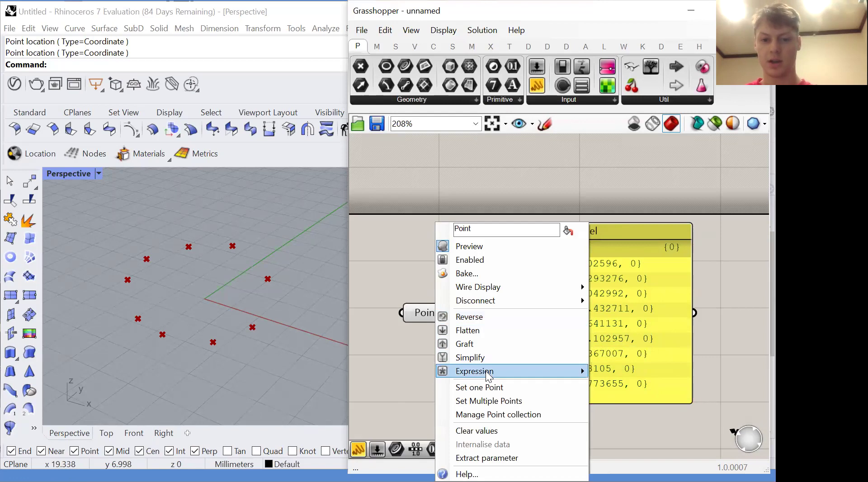
click(476, 345)
scroll(513, 333, down, 3)
scroll(512, 334, up, 2)
Lengthen and reposition the Panel to display all branches {0;0} to {0;8}
drag(512, 337, 516, 459)
drag(514, 359, 510, 296)
scroll(470, 178, up, 3)
click(484, 178)
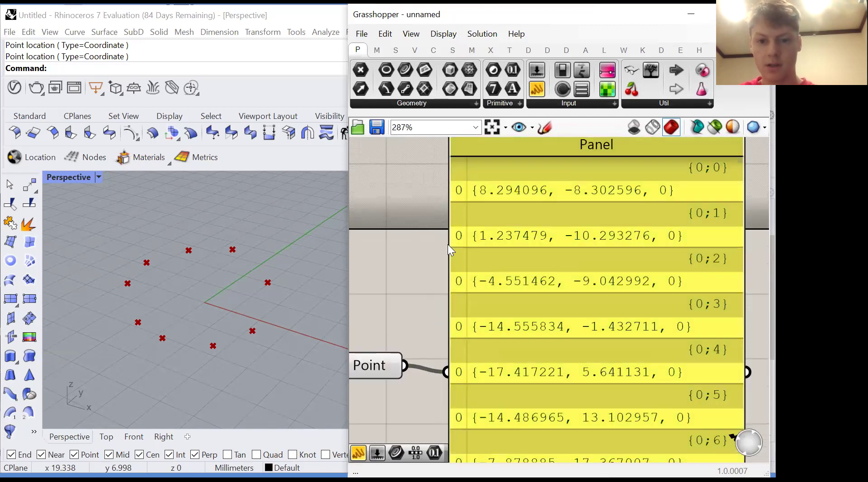
scroll(392, 335, down, 2)
scroll(621, 240, up, 3)
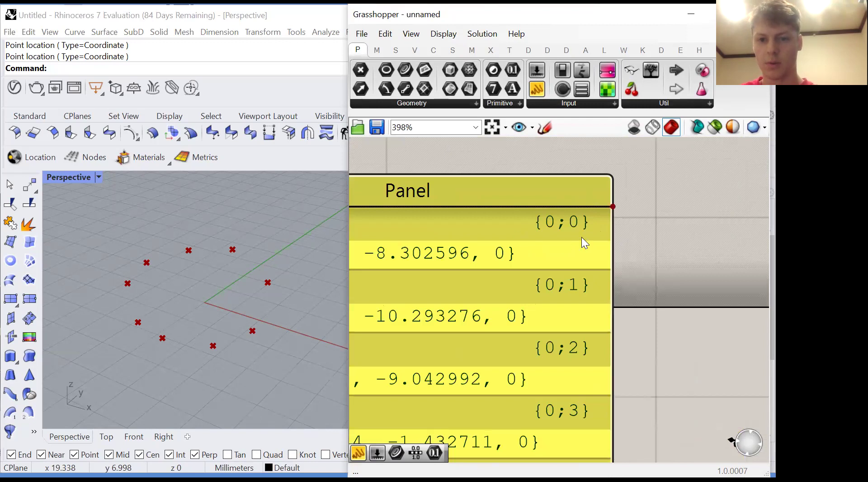
scroll(585, 226, down, 1)
scroll(584, 222, up, 3)
scroll(561, 198, down, 3)
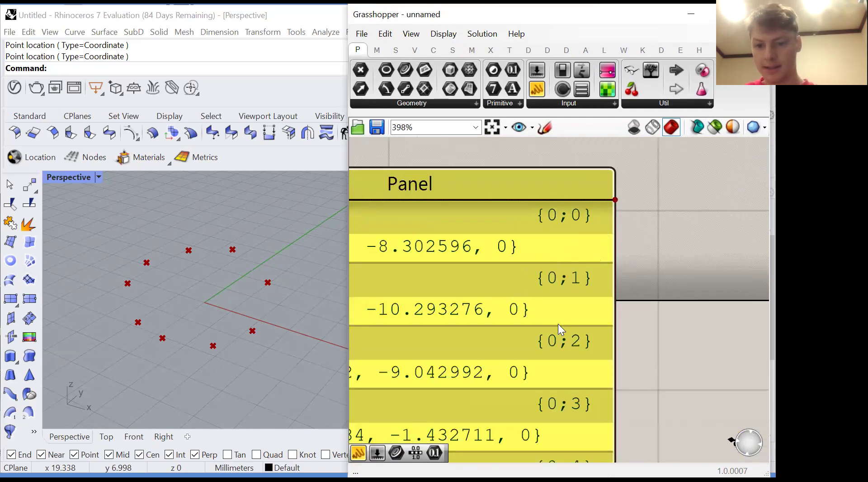
scroll(585, 336, down, 2)
scroll(573, 239, up, 4)
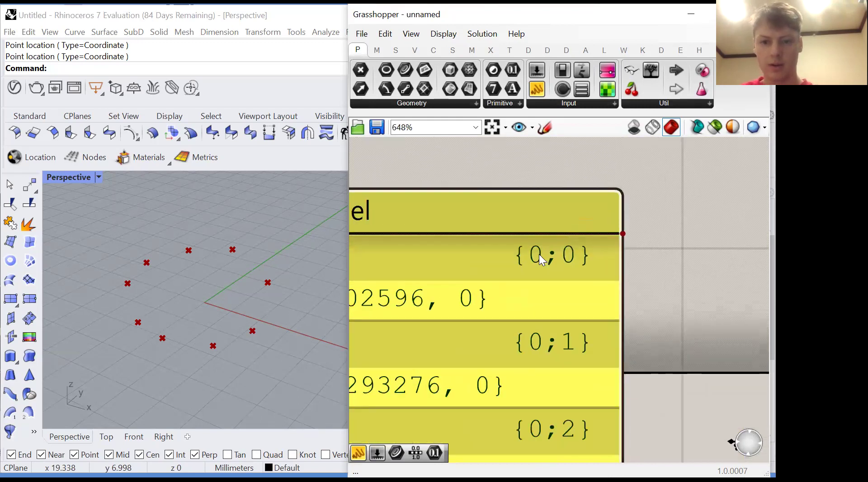
scroll(552, 241, up, 2)
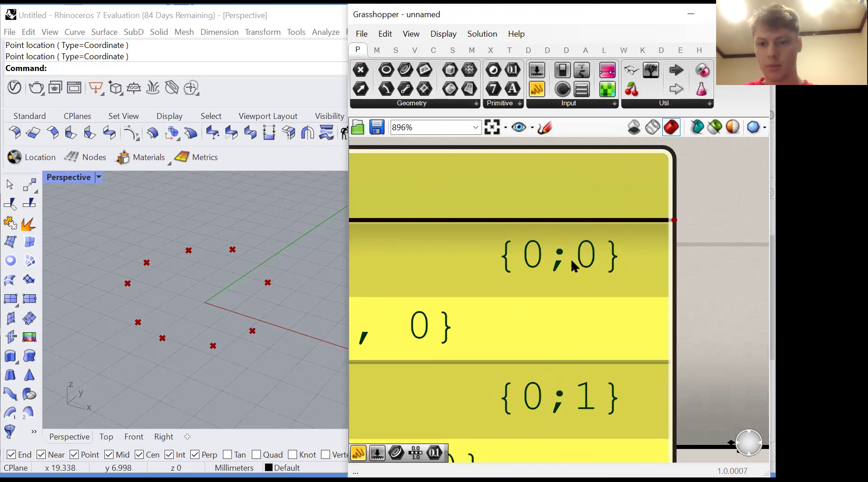
scroll(541, 239, down, 5)
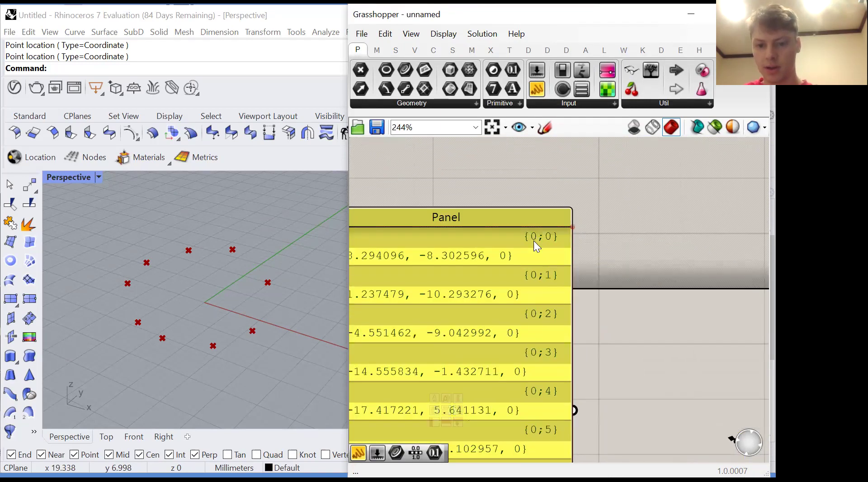
scroll(529, 287, down, 5)
scroll(515, 293, up, 9)
scroll(502, 335, up, 1)
scroll(500, 340, down, 1)
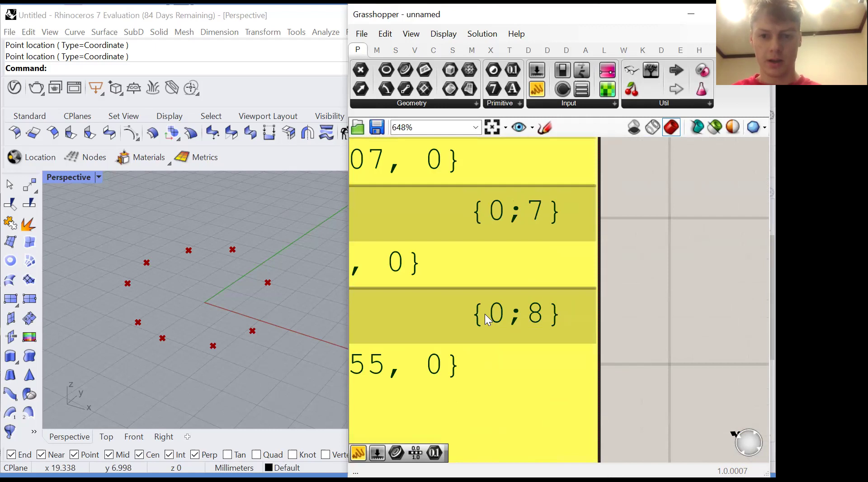
scroll(485, 326, down, 3)
scroll(481, 327, up, 3)
scroll(477, 326, down, 3)
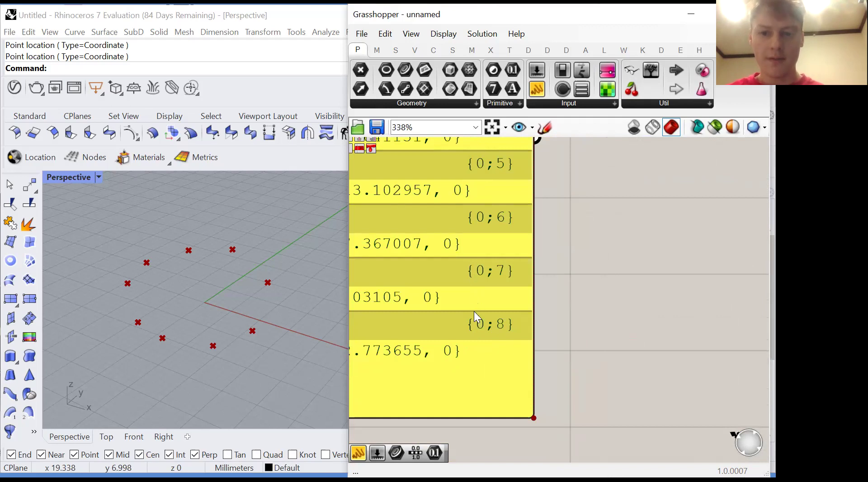
scroll(478, 358, down, 3)
scroll(492, 190, up, 6)
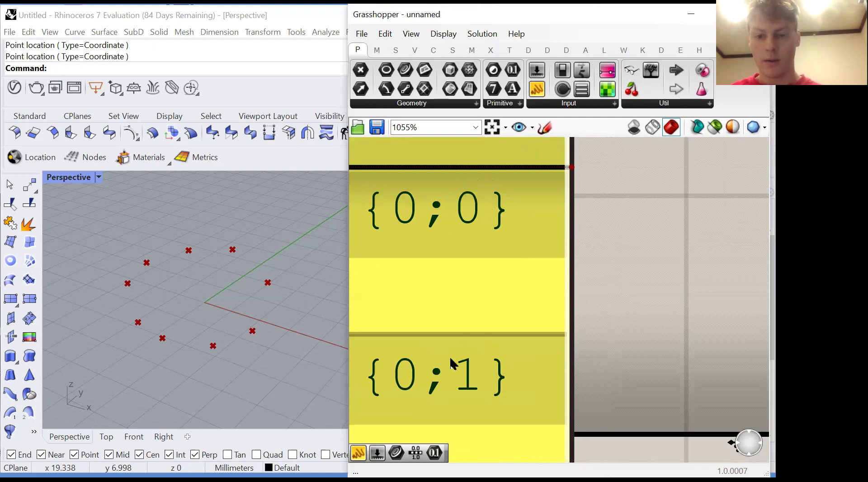
scroll(481, 338, down, 2)
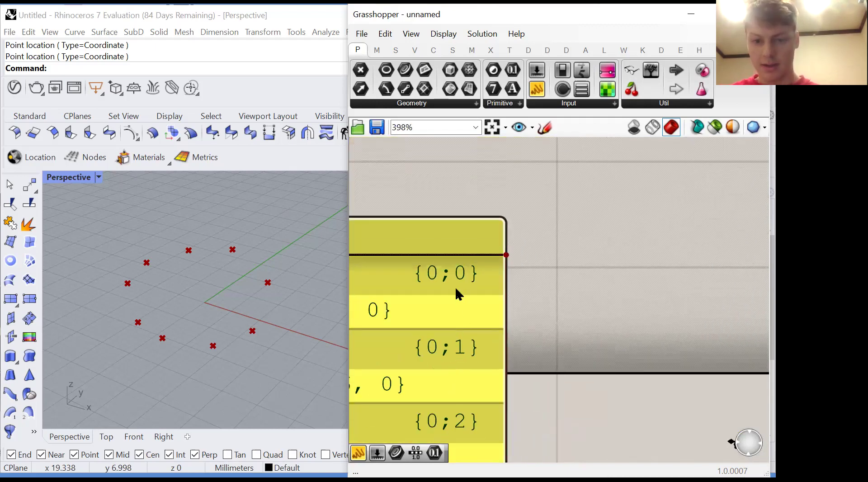
scroll(456, 386, down, 1)
scroll(457, 384, up, 3)
scroll(454, 314, down, 6)
scroll(547, 220, up, 3)
scroll(550, 215, down, 2)
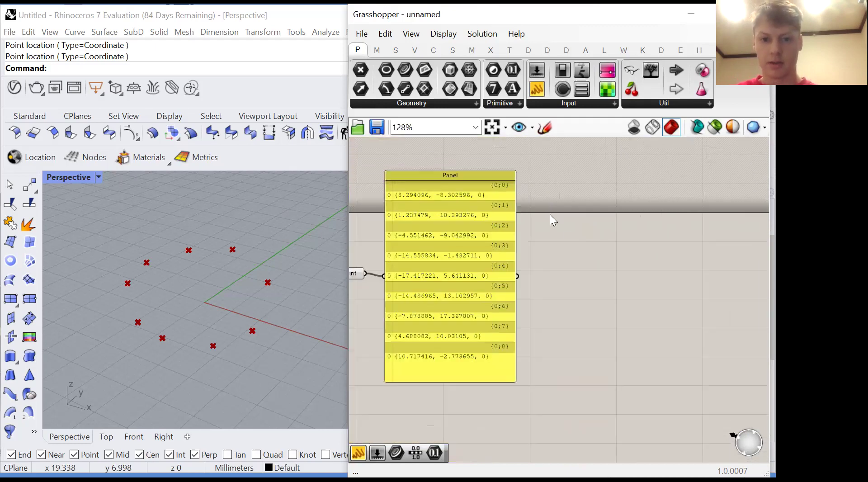
click(576, 237)
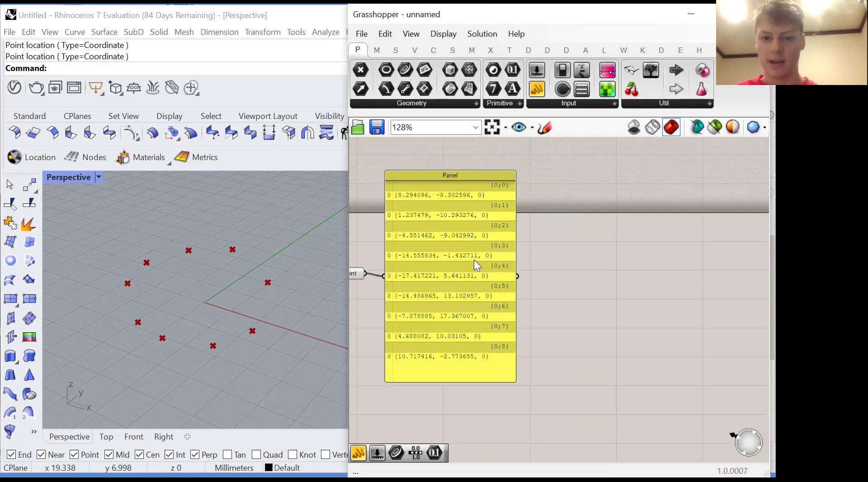
scroll(491, 336, up, 1)
scroll(653, 304, down, 2)
scroll(438, 285, up, 2)
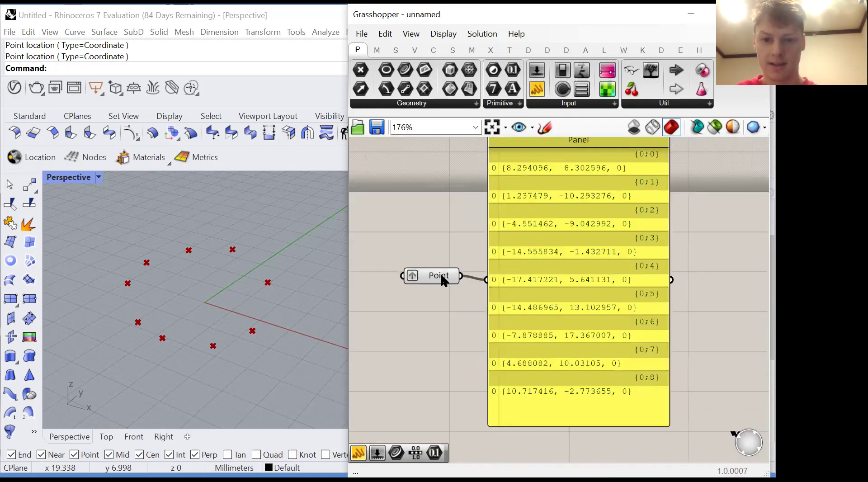
right_click(442, 278)
click(470, 358)
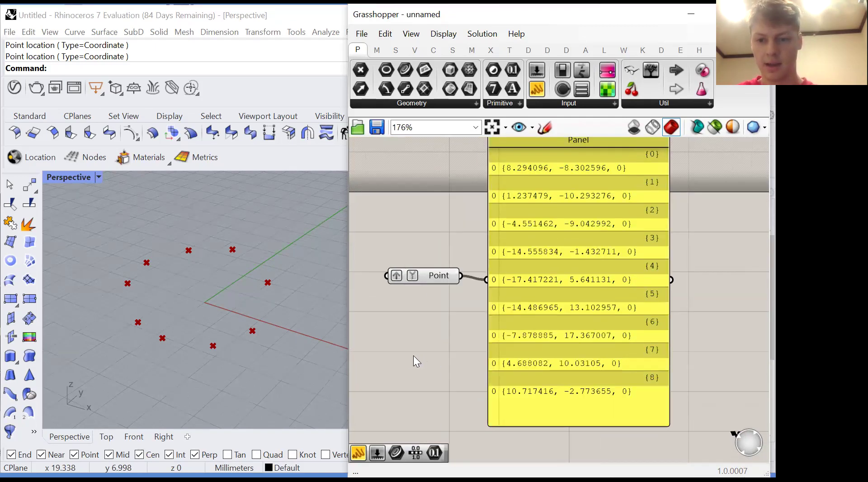
scroll(417, 362, down, 1)
scroll(682, 224, up, 2)
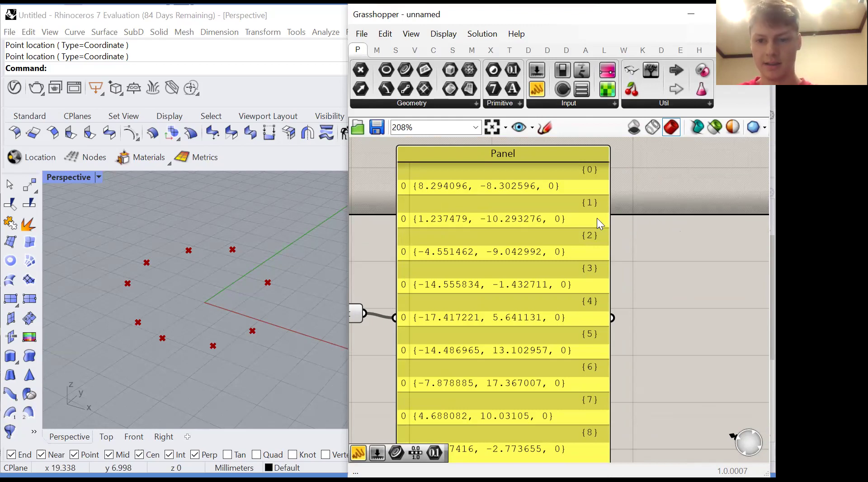
scroll(652, 247, down, 2)
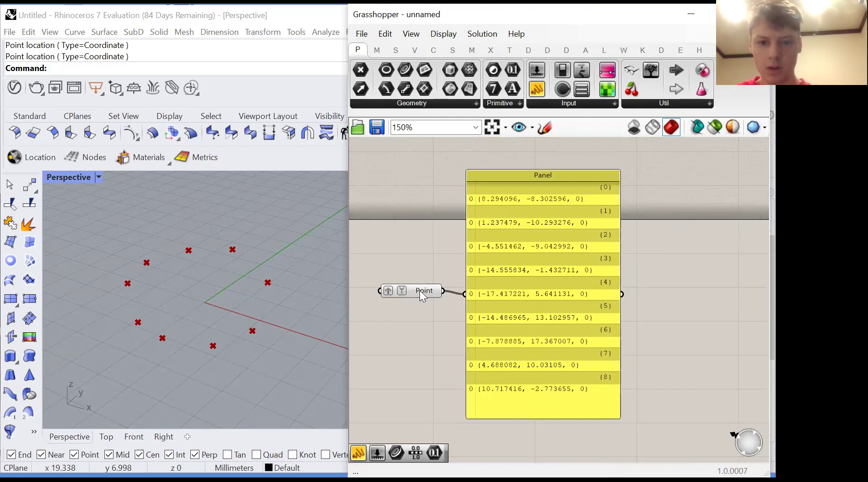
right_click(420, 290)
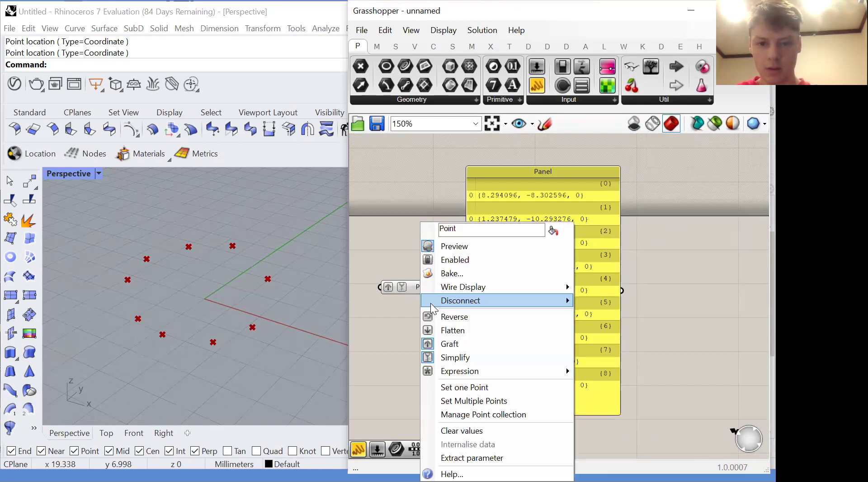
click(447, 358)
scroll(442, 300, down, 1)
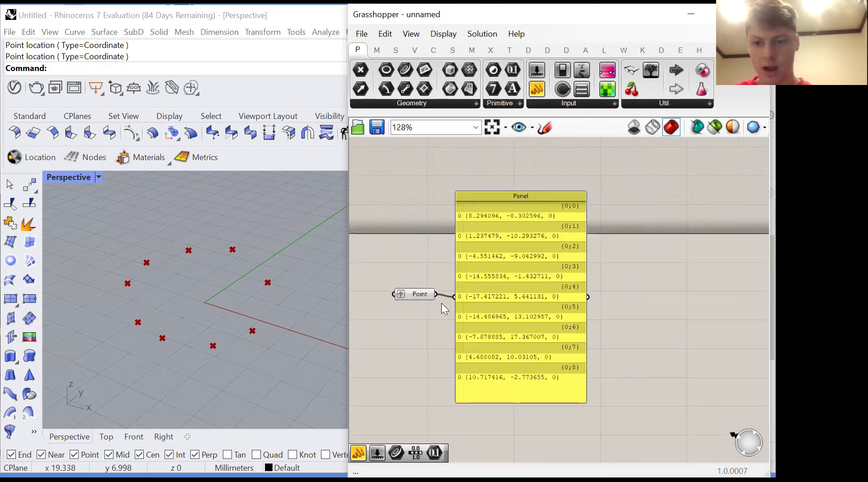
Place a second Point parameter right of the points panel and set it to Flatten
double_click(612, 294)
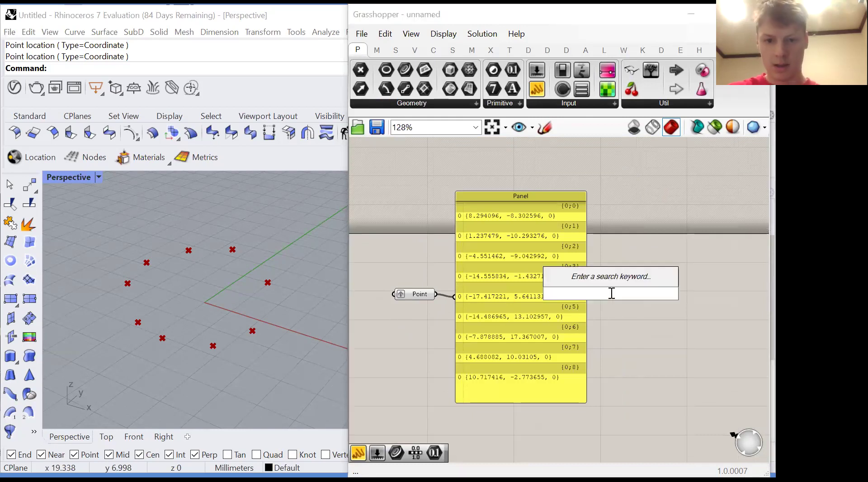
text(p)
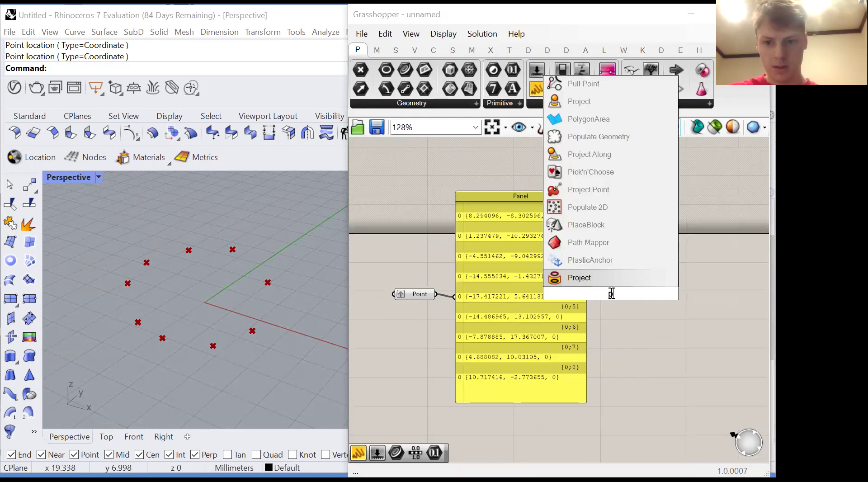
text(lan)
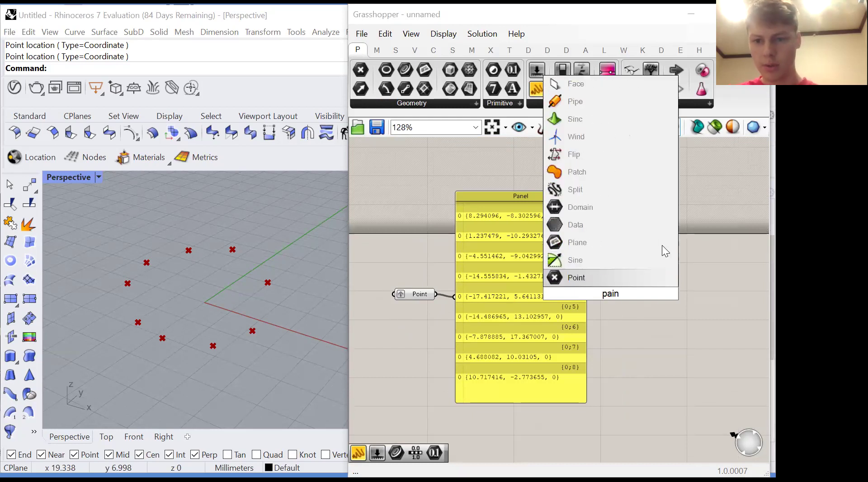
click(640, 275)
scroll(640, 275, up, 3)
drag(598, 297, 627, 301)
click(633, 319)
mouse_move(614, 303)
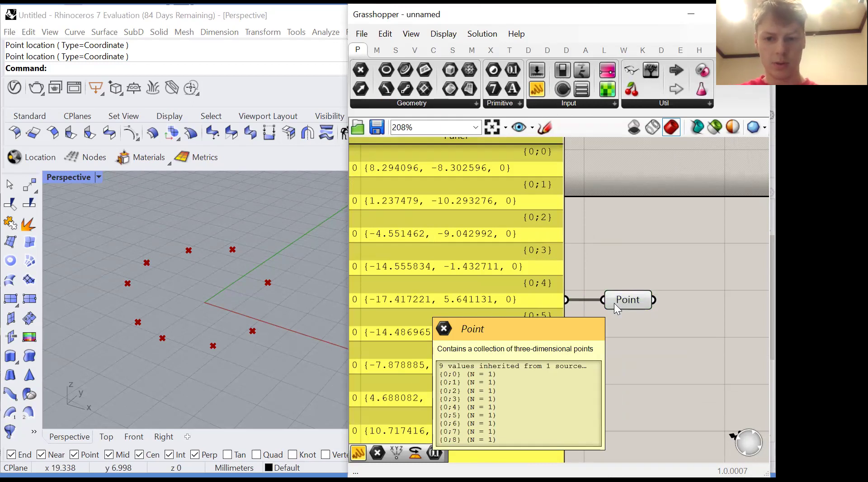
right_click(614, 303)
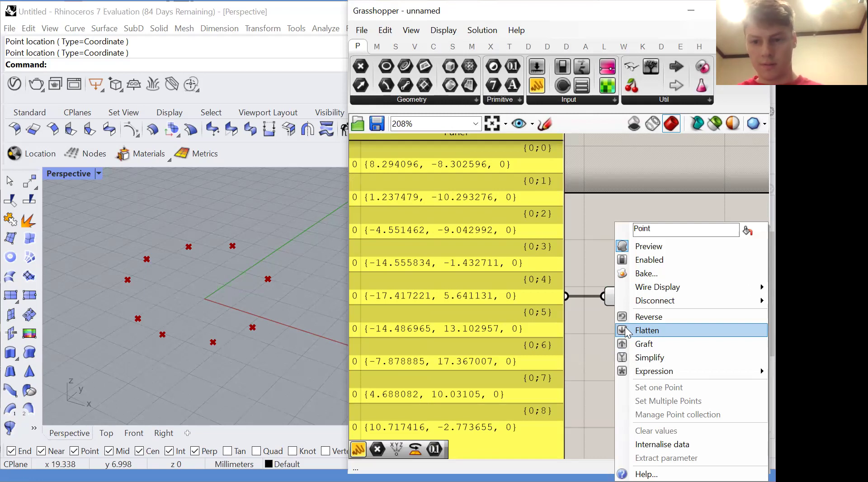
click(627, 330)
scroll(676, 299, down, 3)
Copy the points panel onto the flattened Point's output to list nine points in branch {0}
click(537, 320)
alt+drag(545, 322, 740, 324)
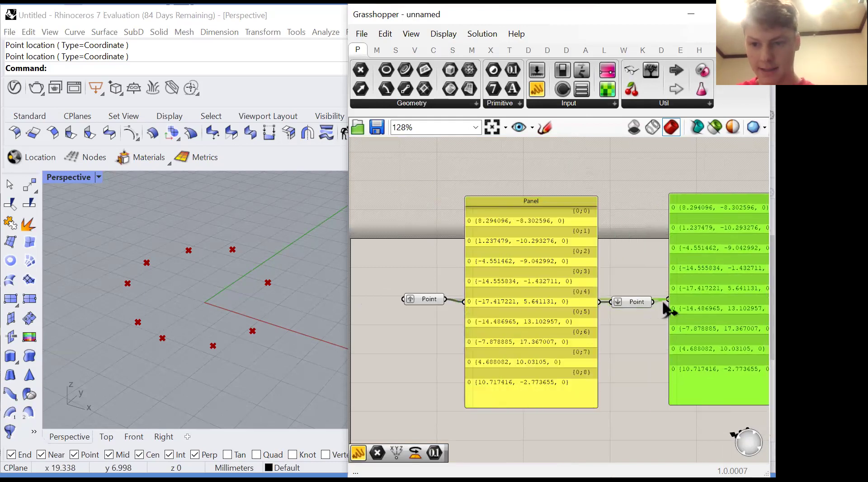
click(624, 320)
scroll(550, 302, down, 2)
scroll(700, 312, up, 3)
scroll(612, 357, down, 2)
scroll(611, 361, up, 1)
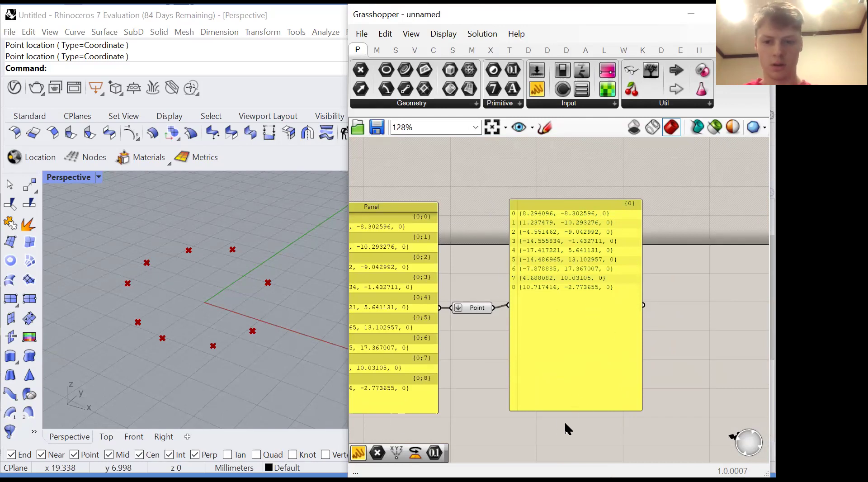
Window-select both Panels and both Point parameters and delete them
scroll(685, 325, down, 2)
mouse_move(693, 257)
mouse_down()
mouse_move(412, 307)
mouse_move(361, 352)
mouse_up()
key(Delete)
scroll(479, 345, down, 2)
scroll(457, 349, up, 4)
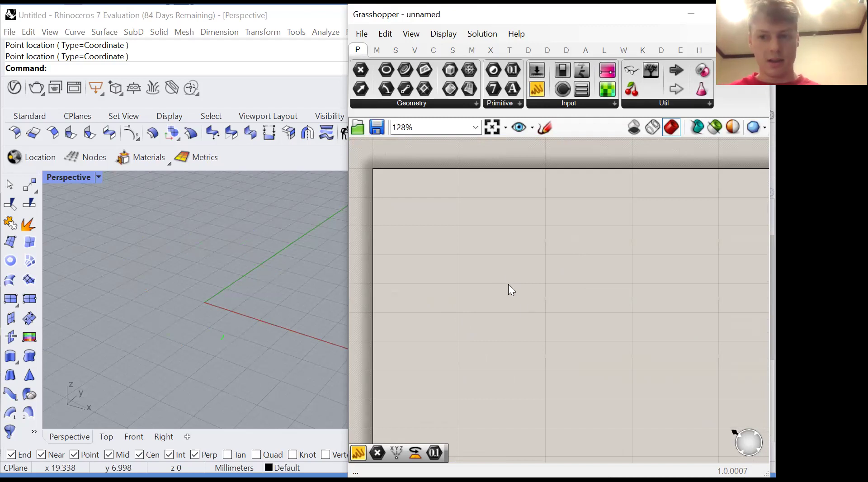
Place a Construct Point component by searching 'construct'
double_click(531, 266)
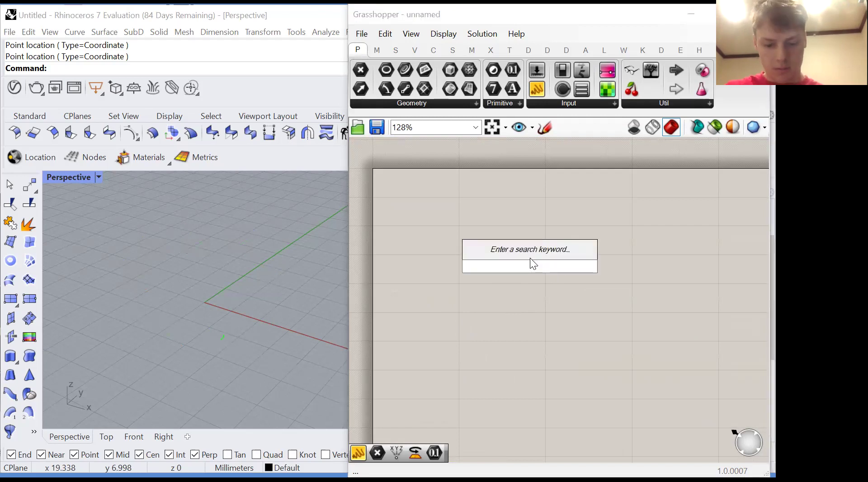
text(con)
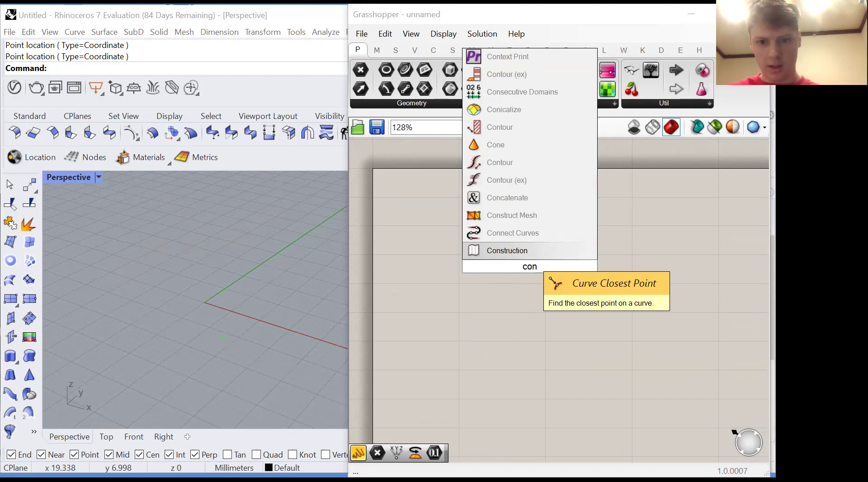
text(struct)
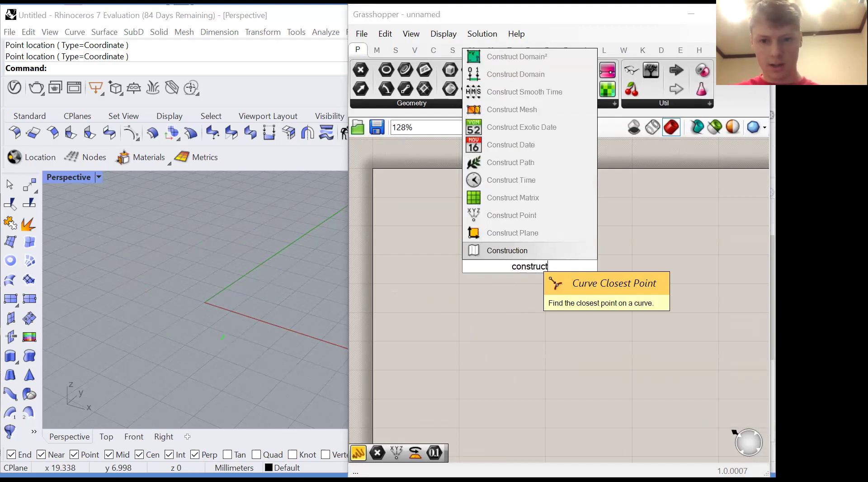
click(524, 216)
scroll(534, 260, up, 4)
scroll(668, 325, down, 1)
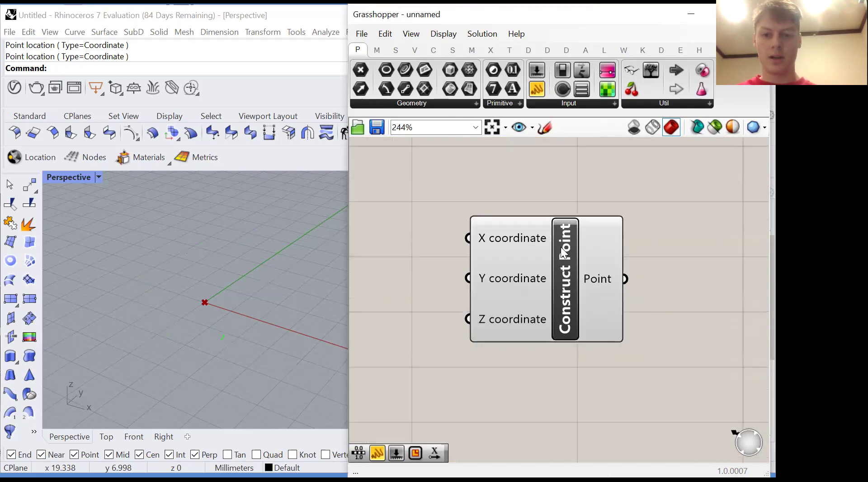
mouse_move(516, 223)
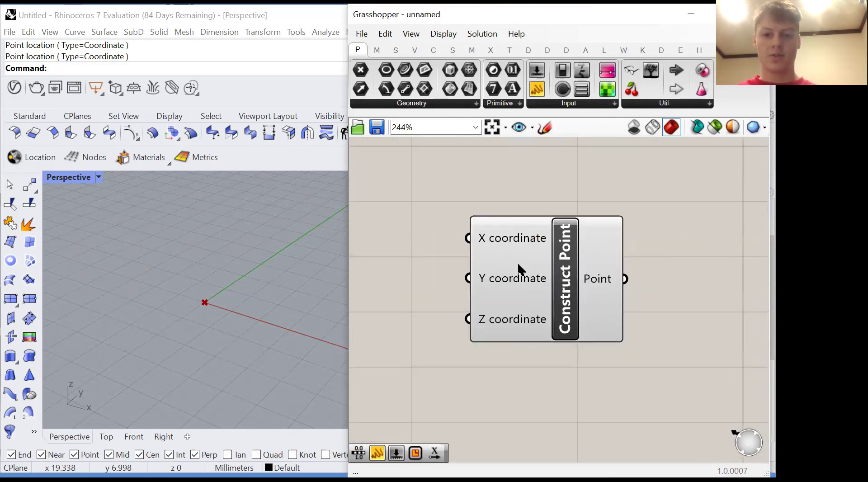
scroll(606, 294, up, 1)
mouse_move(610, 281)
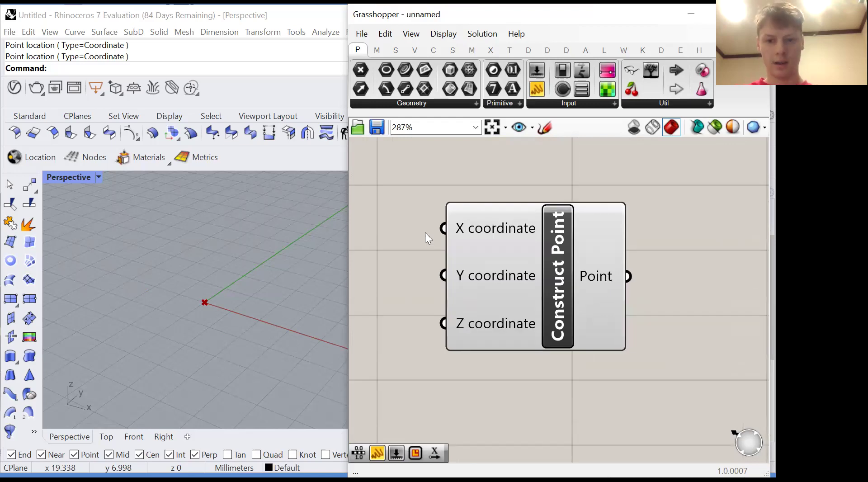
mouse_move(482, 230)
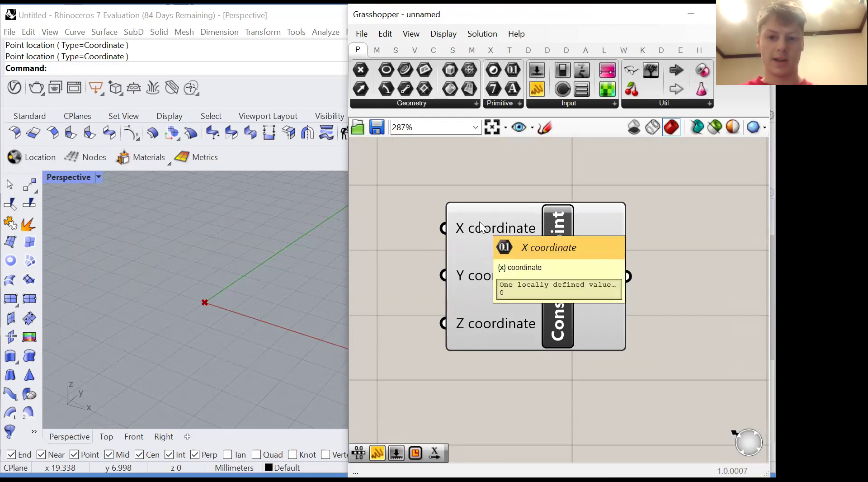
scroll(655, 251, down, 2)
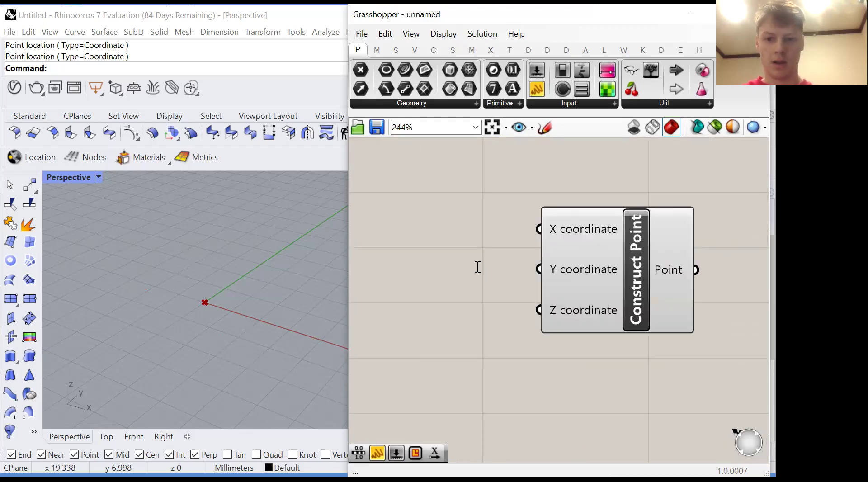
Create a Panel holding 0 with //0 and wire it into Construct Point's X, Y and Z
double_click(479, 267)
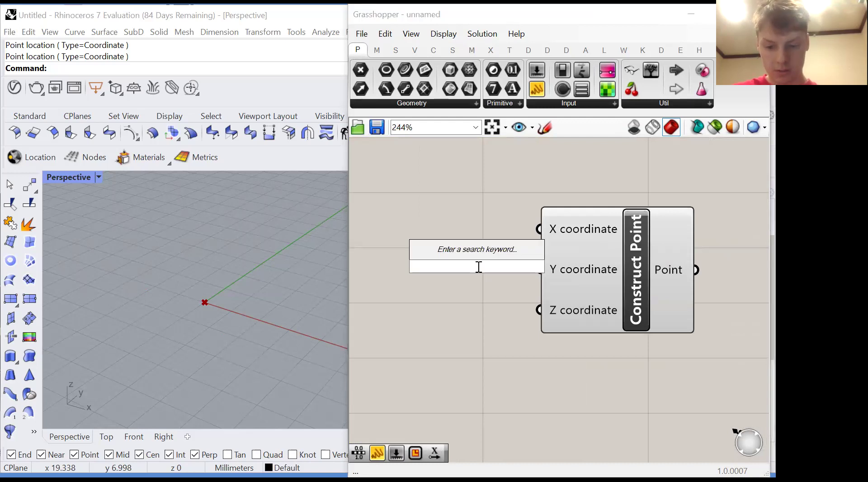
text(//)
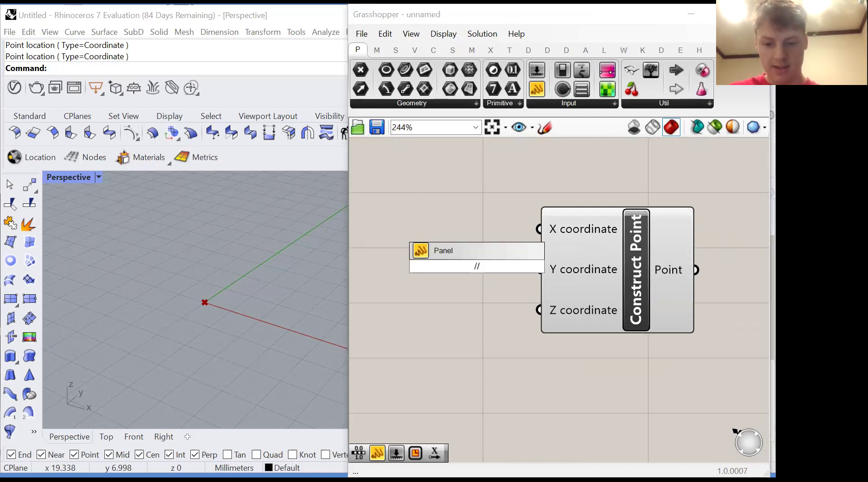
text(0)
key(Return)
drag(496, 268, 532, 221)
drag(496, 267, 539, 310)
mouse_move(592, 269)
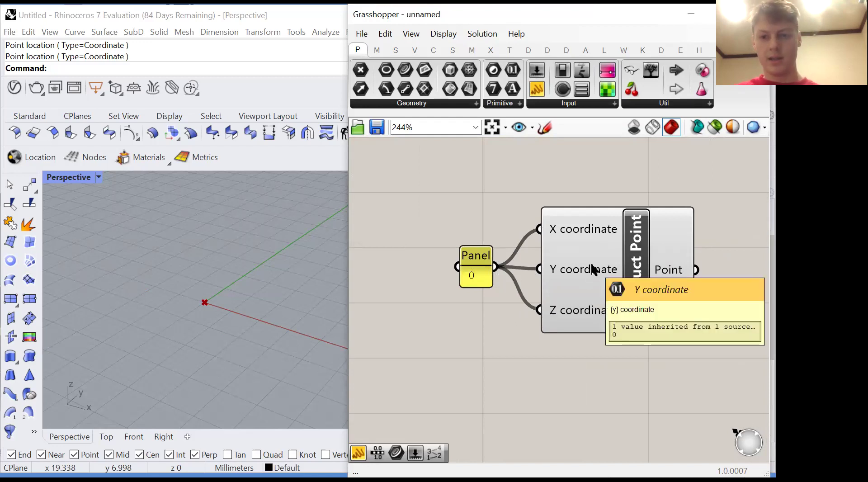
drag(477, 263, 447, 282)
click(499, 310)
Place a Range component and move the 0 panel and Construct Point further down
double_click(457, 154)
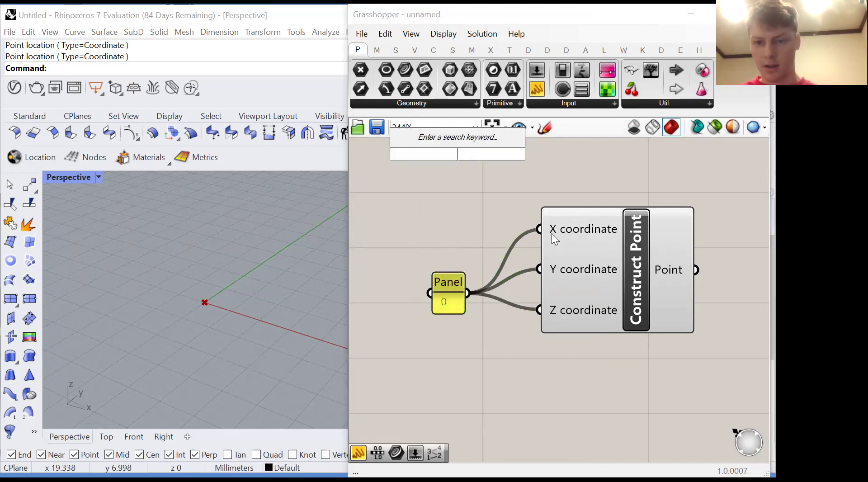
text(ran)
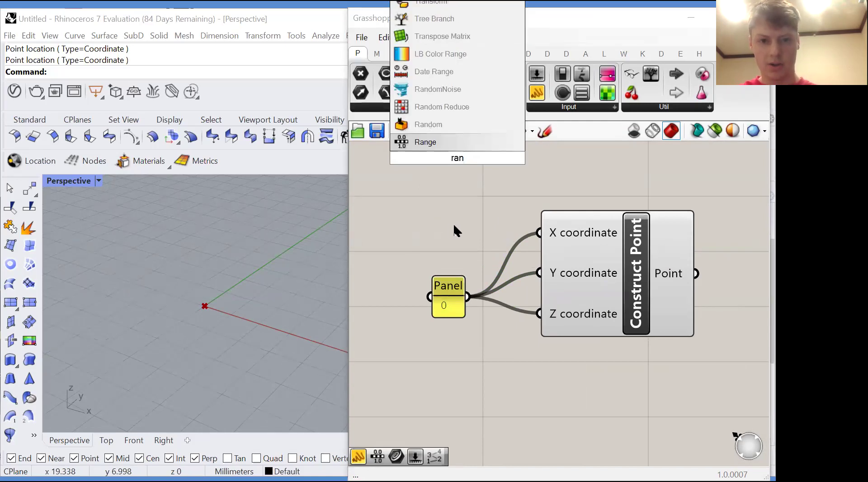
click(425, 144)
scroll(599, 298, down, 2)
drag(612, 393, 465, 260)
drag(628, 317, 687, 397)
click(613, 247)
Add a Panel fed by Range's output, listing eleven values from 0 to 1
double_click(612, 245)
text(pan)
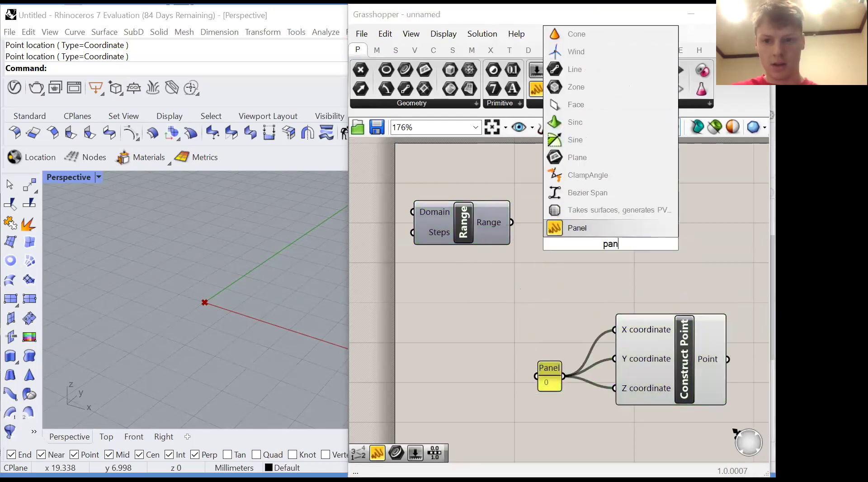
click(579, 228)
drag(513, 222, 544, 244)
drag(592, 277, 593, 344)
drag(581, 302, 583, 266)
click(552, 320)
scroll(624, 343, down, 2)
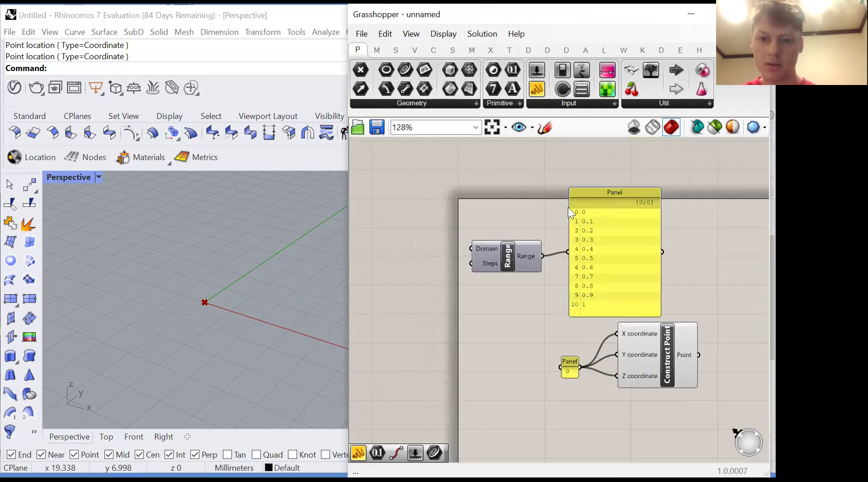
scroll(592, 220, up, 5)
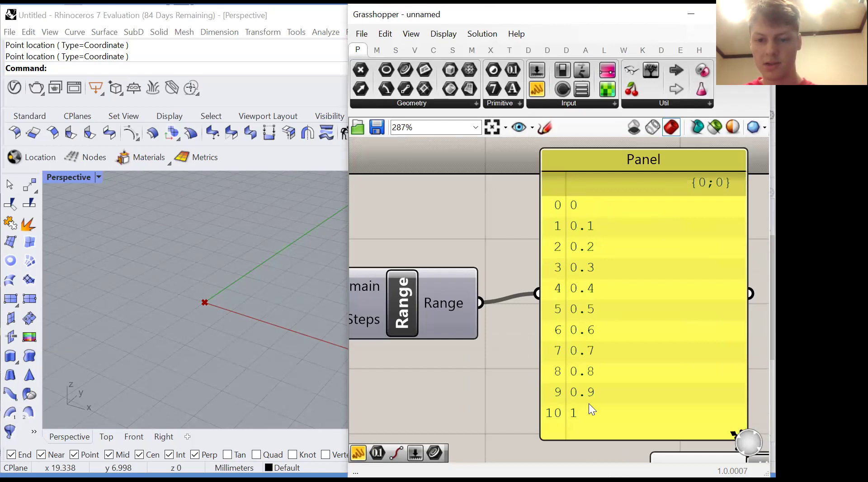
scroll(601, 402, down, 3)
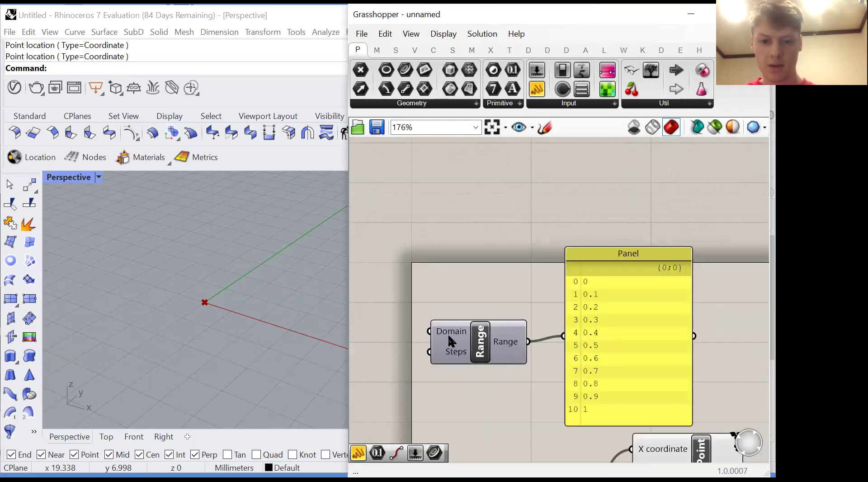
mouse_move(445, 333)
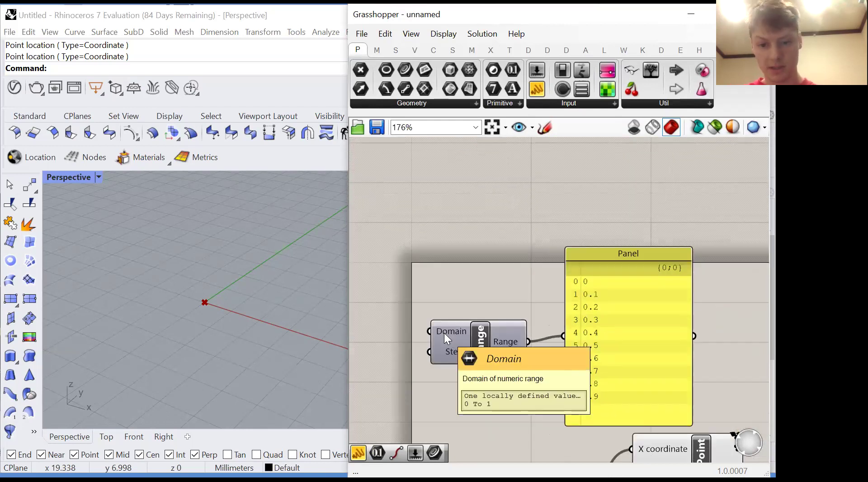
scroll(481, 386, up, 2)
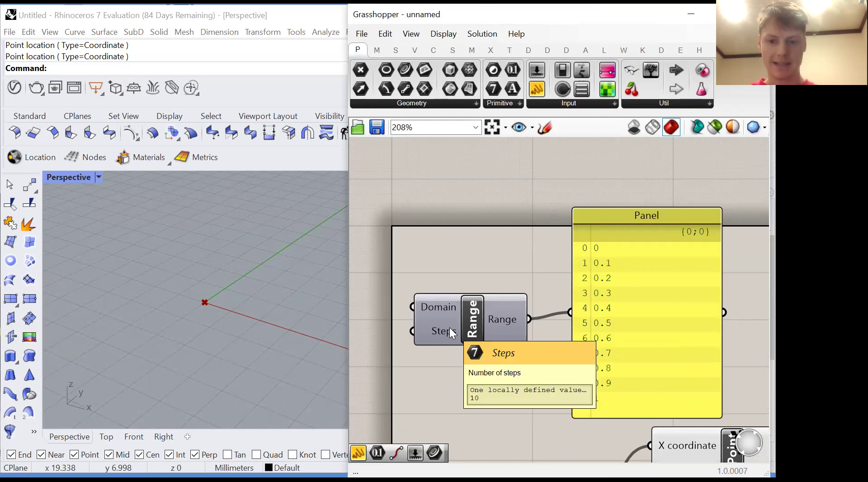
scroll(578, 255, up, 3)
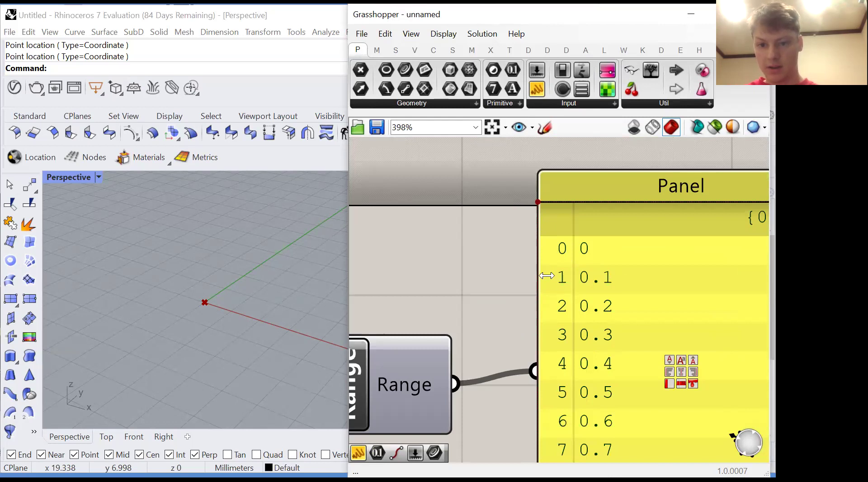
scroll(565, 254, up, 2)
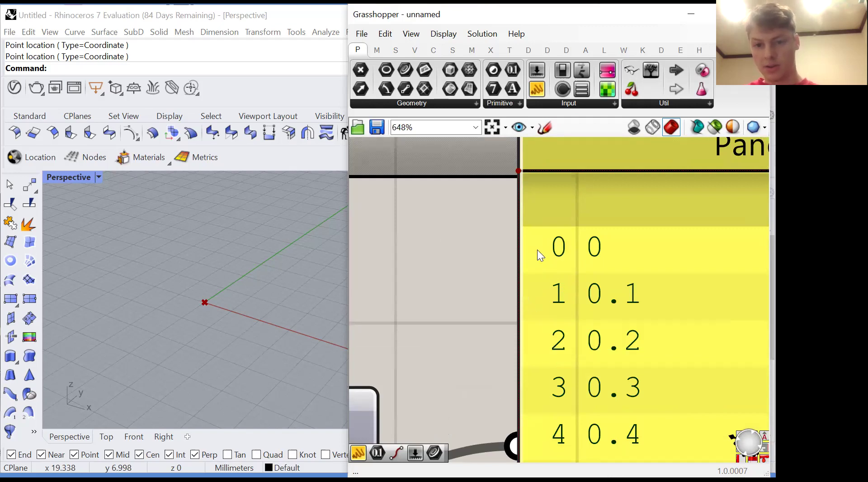
scroll(516, 262, down, 6)
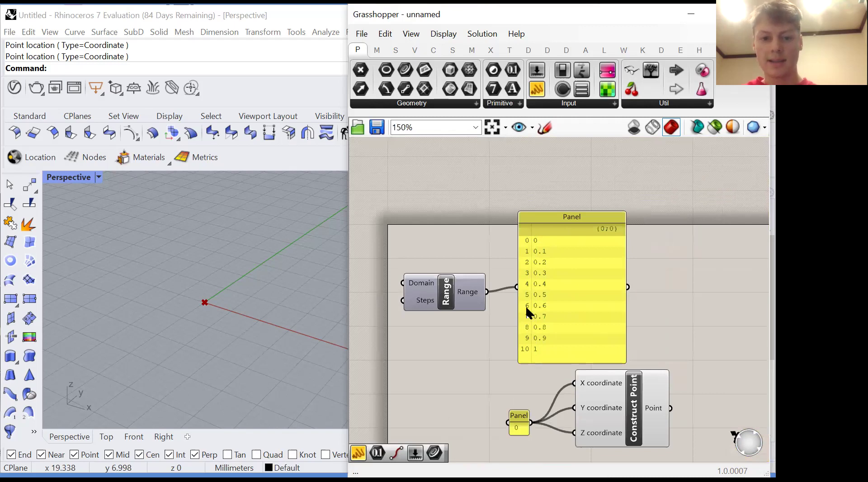
scroll(530, 310, up, 3)
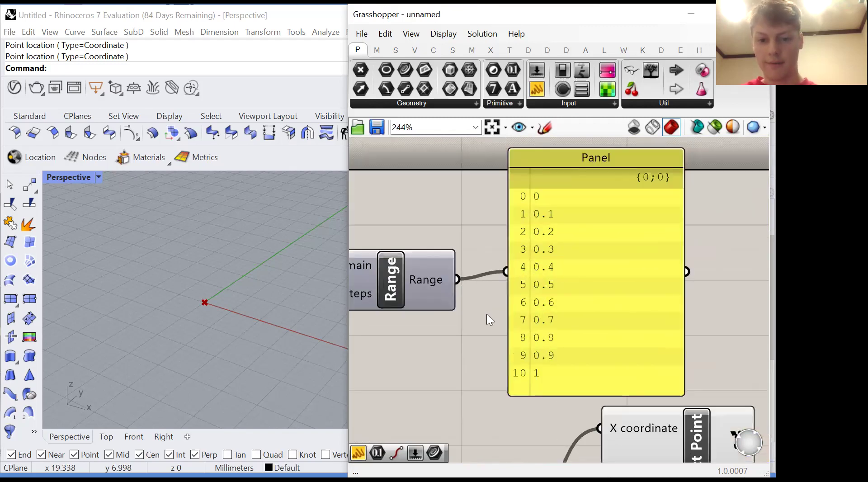
scroll(507, 283, down, 5)
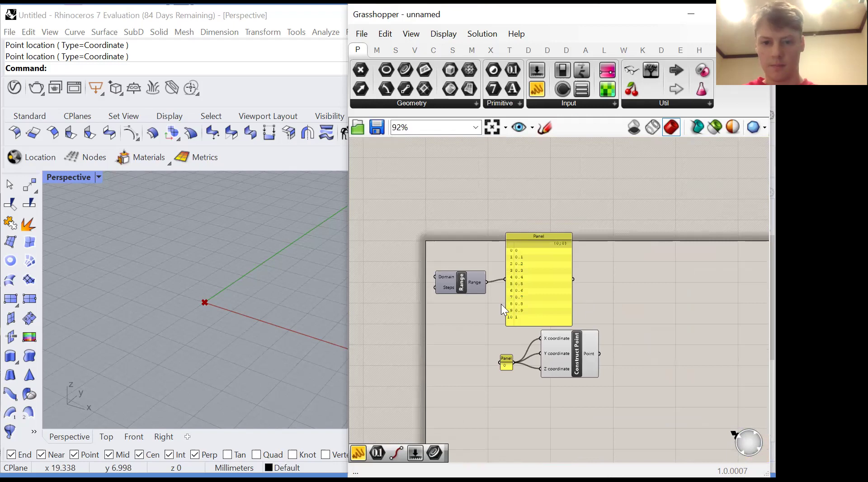
scroll(489, 304, up, 4)
Move the Range component and its value panel down-left on the canvas
click(573, 274)
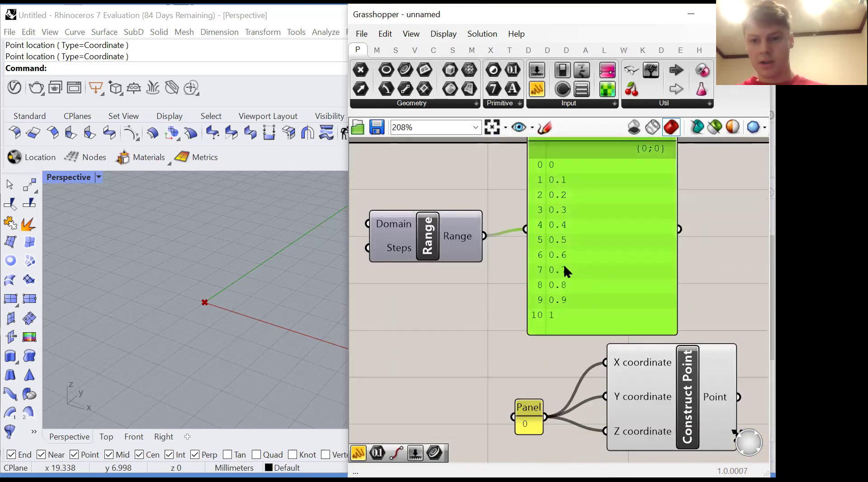
drag(721, 217, 423, 276)
drag(586, 266, 411, 328)
click(588, 258)
scroll(570, 280, down, 2)
scroll(516, 252, up, 2)
Wire the 0–1 value panel into Construct Point's X input, replacing the 0 panel
drag(511, 236, 610, 310)
scroll(533, 295, down, 2)
scroll(587, 298, up, 2)
mouse_move(584, 298)
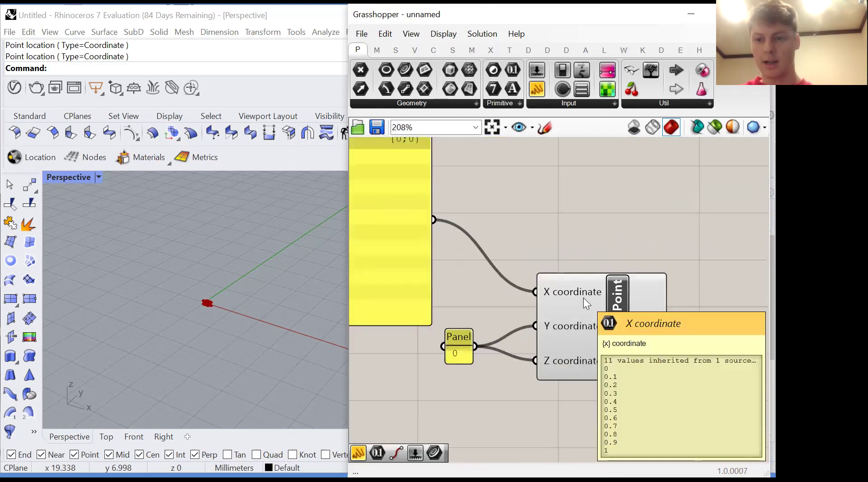
mouse_move(577, 326)
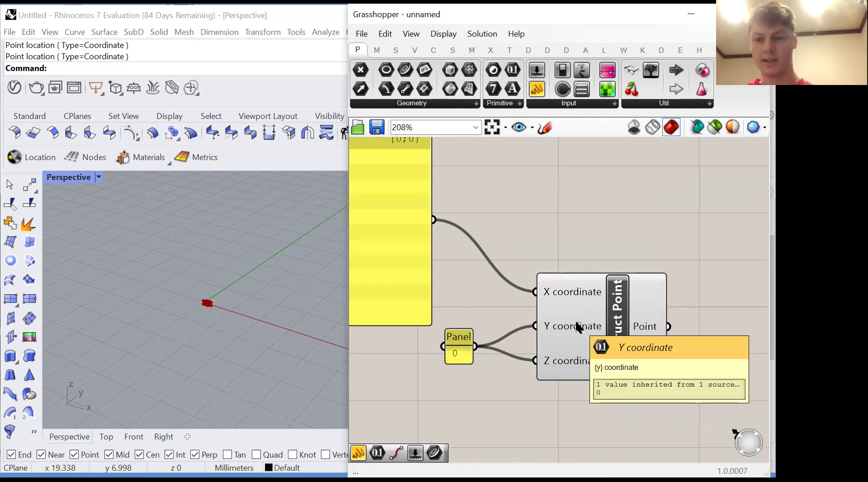
scroll(515, 233, down, 3)
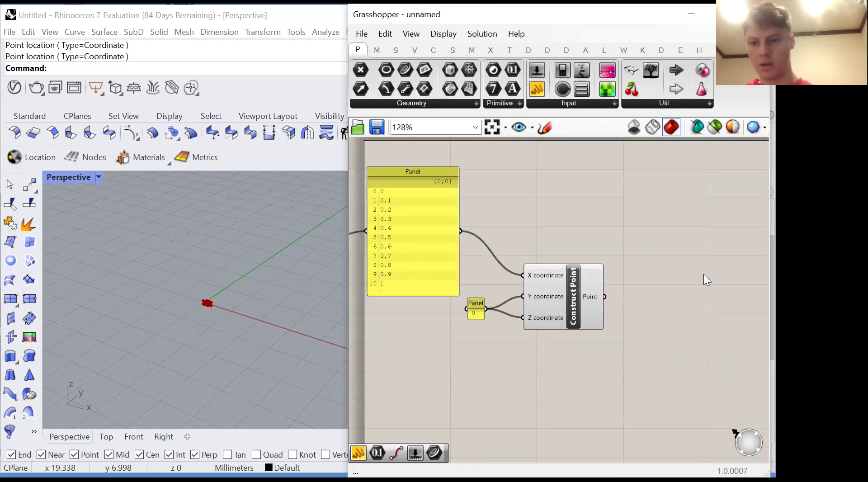
Add a Panel via the 'pan' search and wire Construct Point's Point output into it
double_click(704, 275)
text(pan)
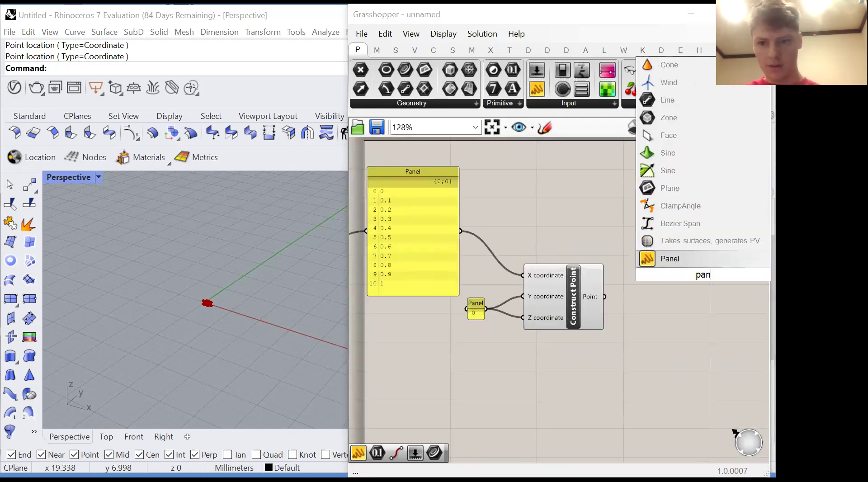
click(679, 261)
drag(644, 281, 657, 275)
Enlarge the point panel to list all eleven rows and move it up and left
drag(679, 301, 679, 382)
drag(692, 353, 651, 335)
click(607, 349)
Zoom around the canvas to review the listed points {0, 0, 0} through {1, 0, 0}
scroll(656, 308, up, 1)
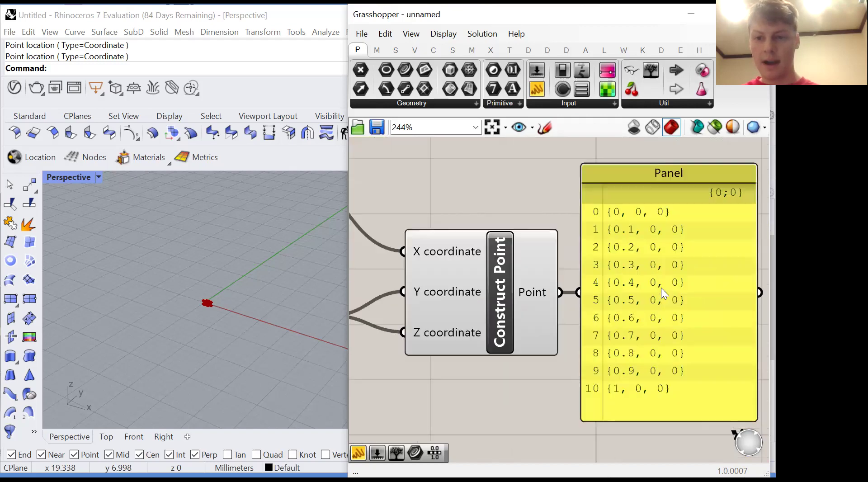
scroll(662, 287, down, 4)
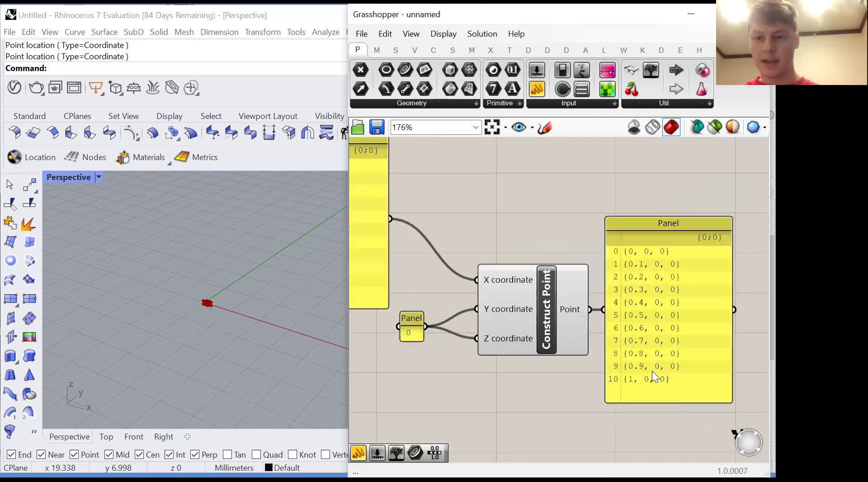
scroll(592, 268, down, 3)
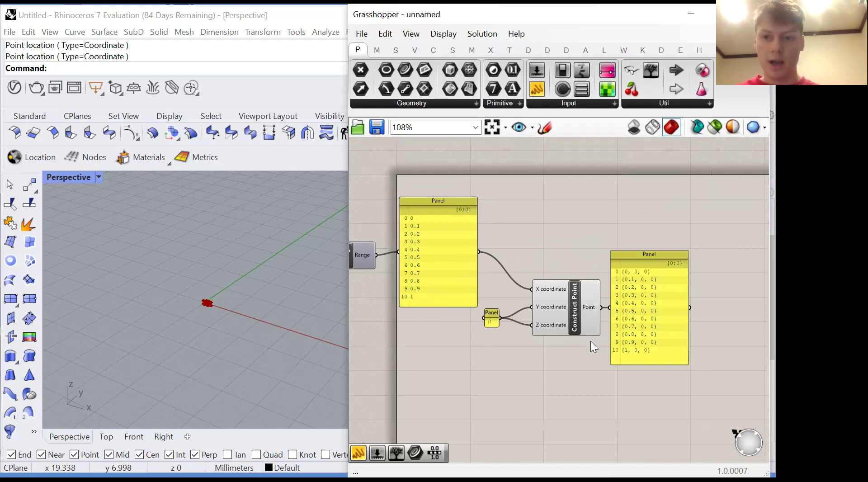
scroll(567, 324, up, 5)
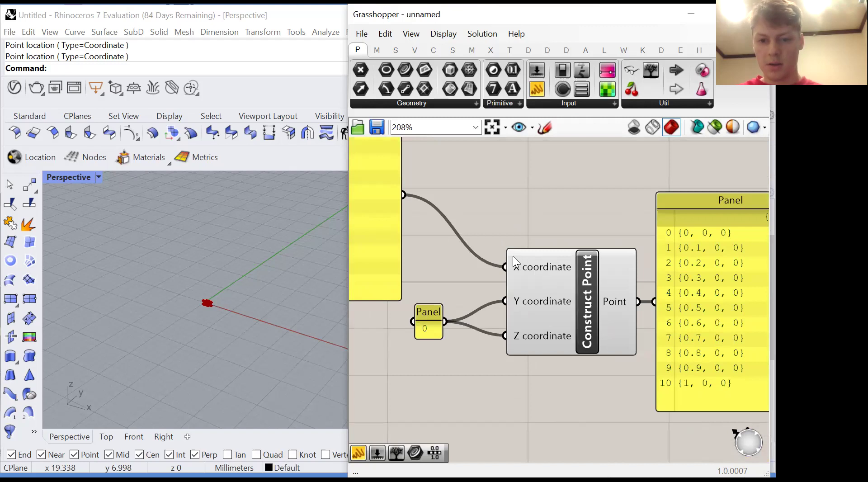
mouse_move(529, 265)
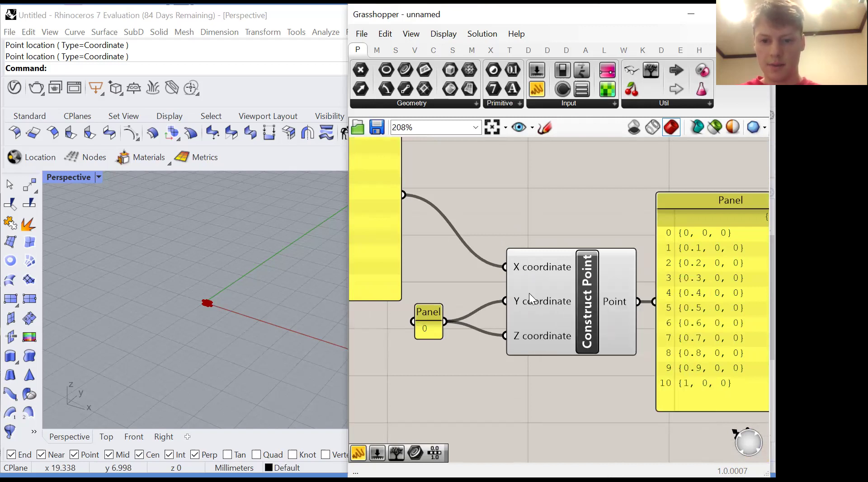
mouse_move(529, 335)
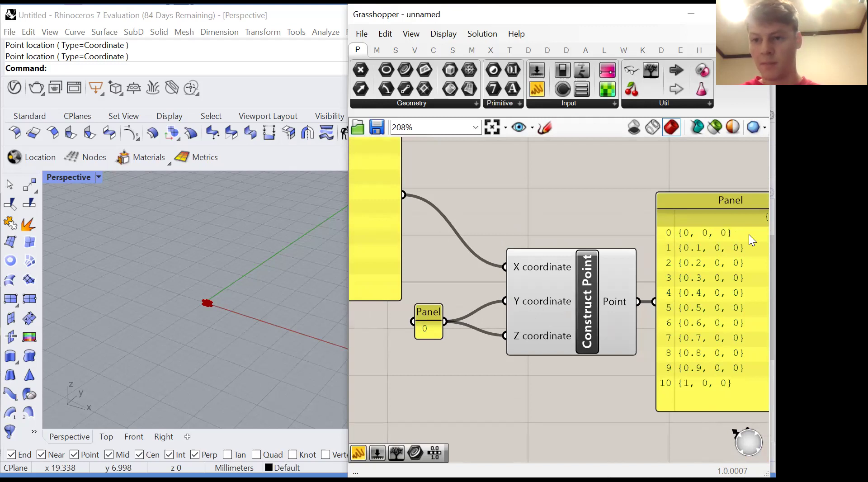
scroll(478, 290, down, 1)
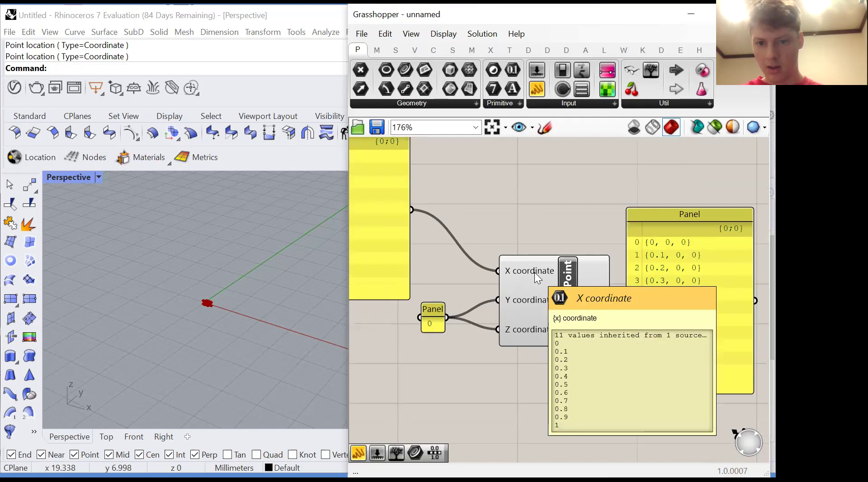
mouse_move(546, 302)
scroll(546, 302, up, 3)
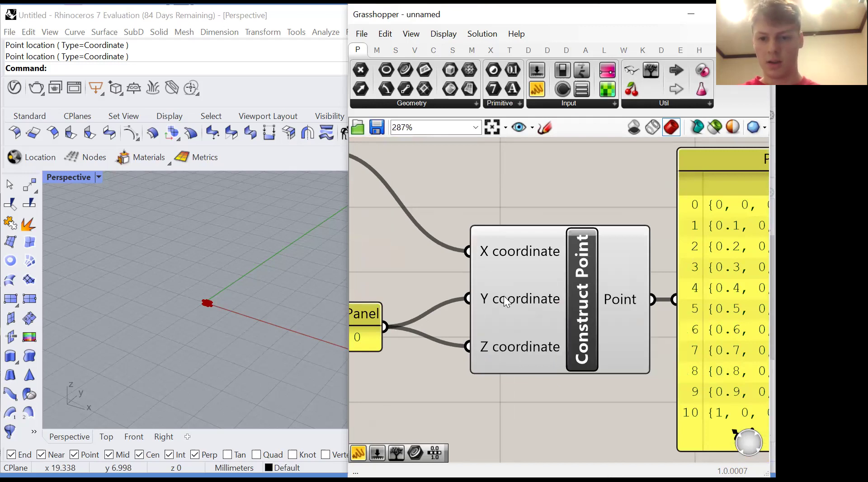
scroll(502, 299, down, 1)
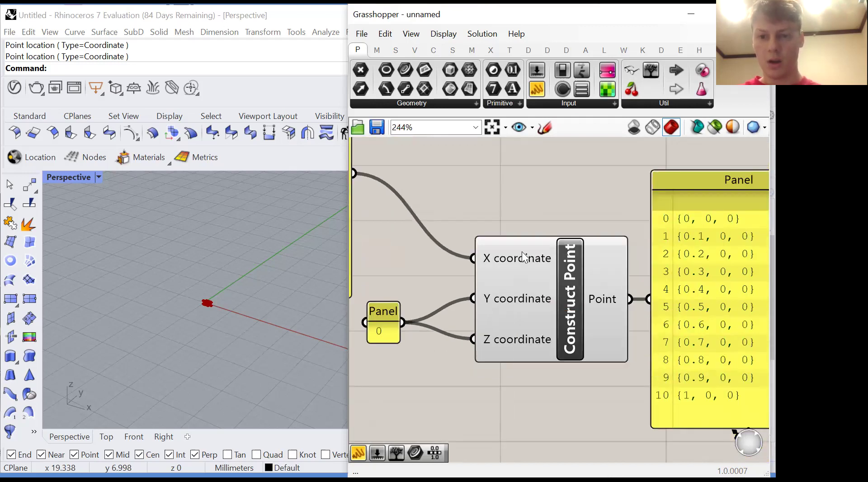
scroll(561, 244, down, 5)
scroll(660, 348, down, 1)
scroll(701, 316, up, 1)
click(685, 282)
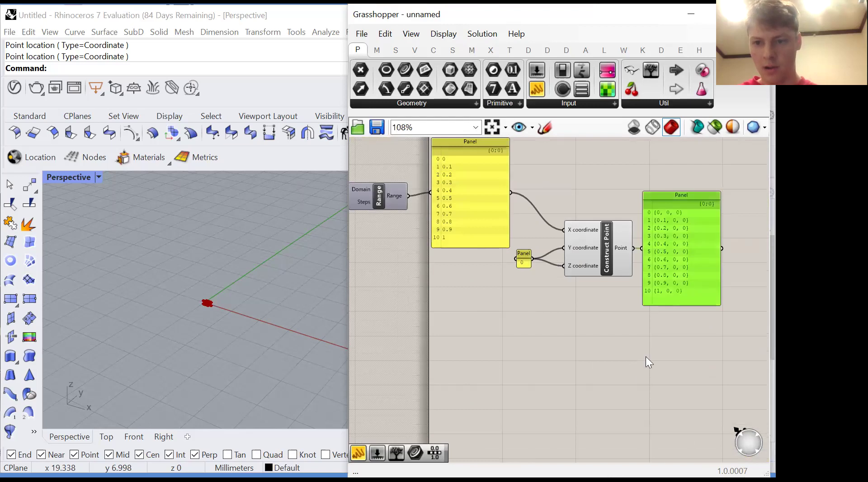
click(666, 343)
scroll(674, 320, down, 2)
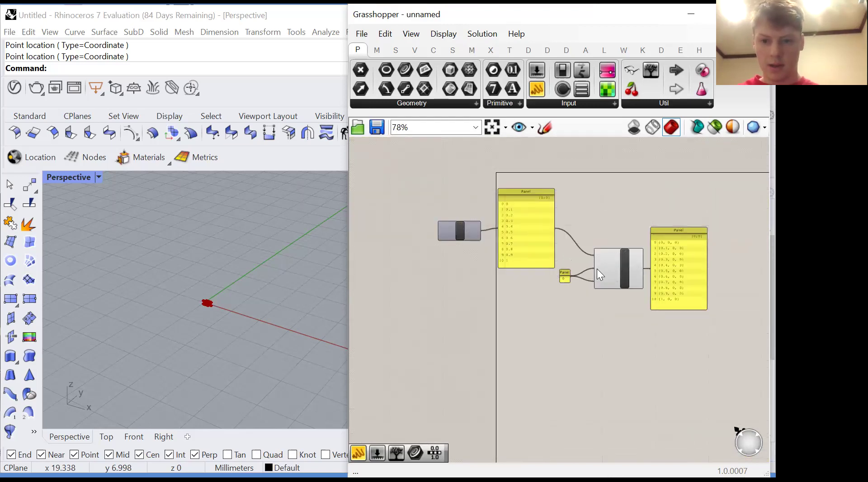
scroll(598, 269, up, 4)
mouse_move(614, 256)
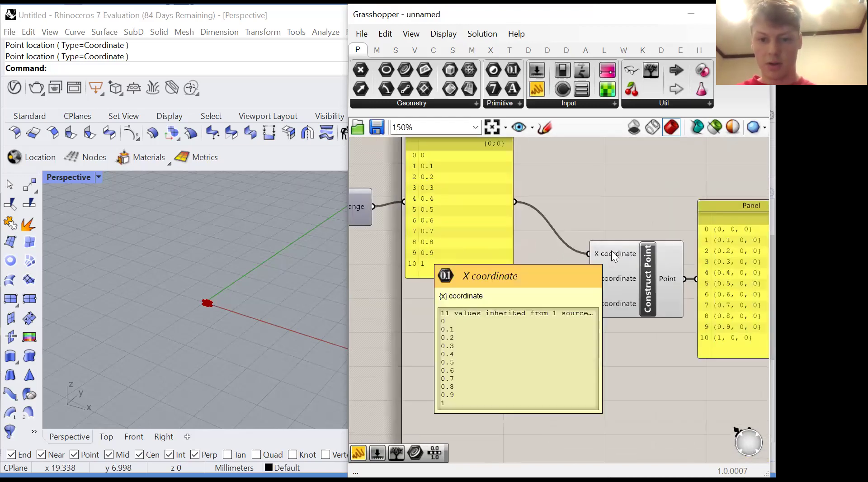
scroll(591, 239, down, 1)
mouse_move(562, 168)
mouse_down()
mouse_move(390, 223)
mouse_move(561, 177)
mouse_up()
scroll(578, 254, up, 1)
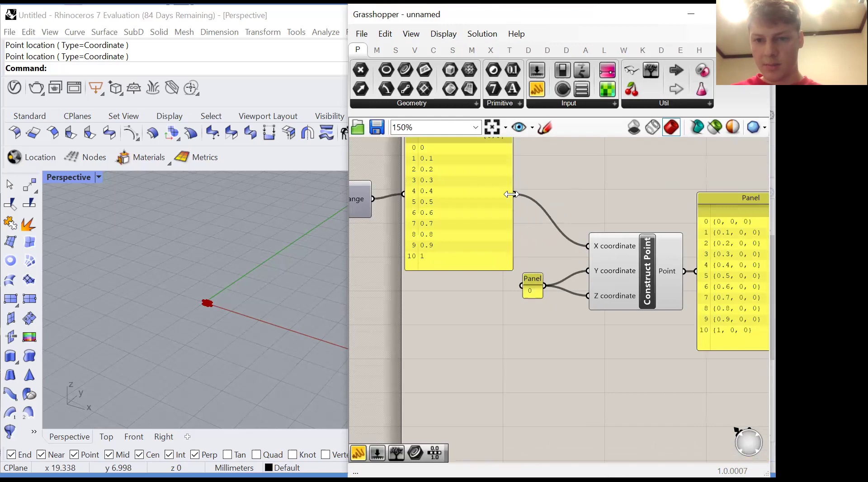
Wire the 0–1 value list into Construct Point's Y input and shift the constant 0 panel aside
shift+drag(514, 196, 597, 279)
drag(532, 277, 549, 287)
click(516, 304)
scroll(477, 304, down, 2)
scroll(646, 270, up, 3)
scroll(632, 239, up, 5)
scroll(642, 233, down, 3)
scroll(614, 268, up, 4)
scroll(679, 256, down, 6)
scroll(407, 180, up, 4)
scroll(409, 182, down, 2)
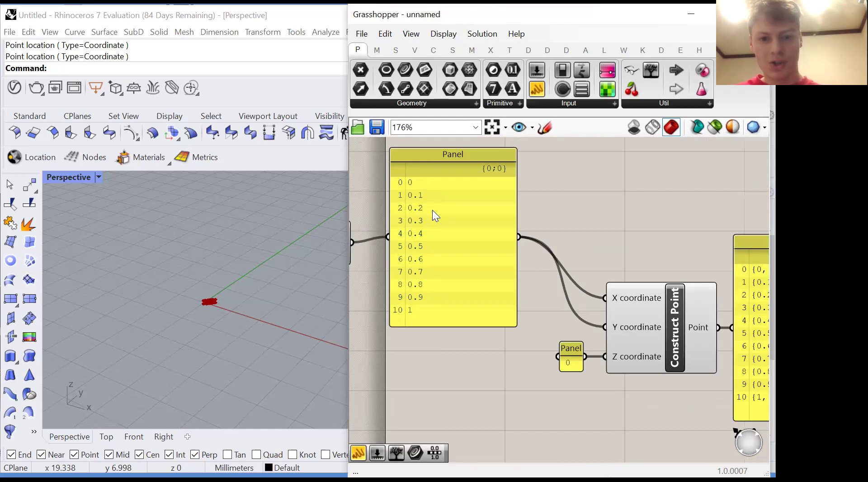
scroll(402, 211, up, 2)
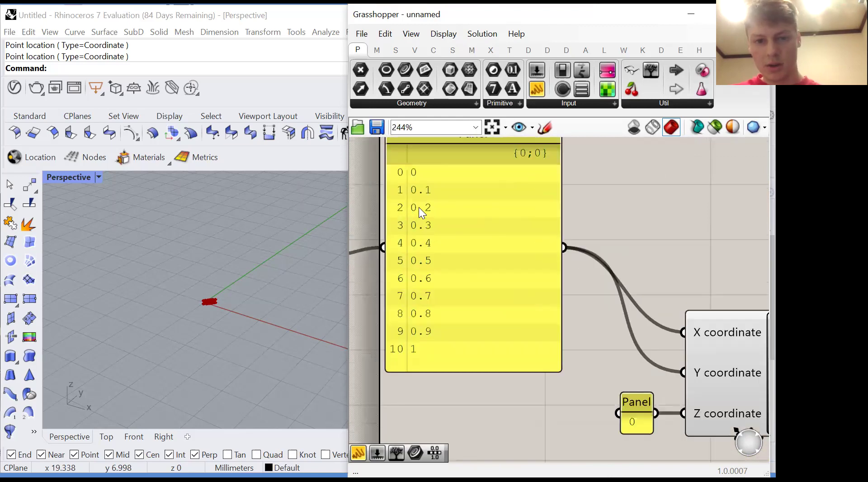
scroll(421, 209, down, 3)
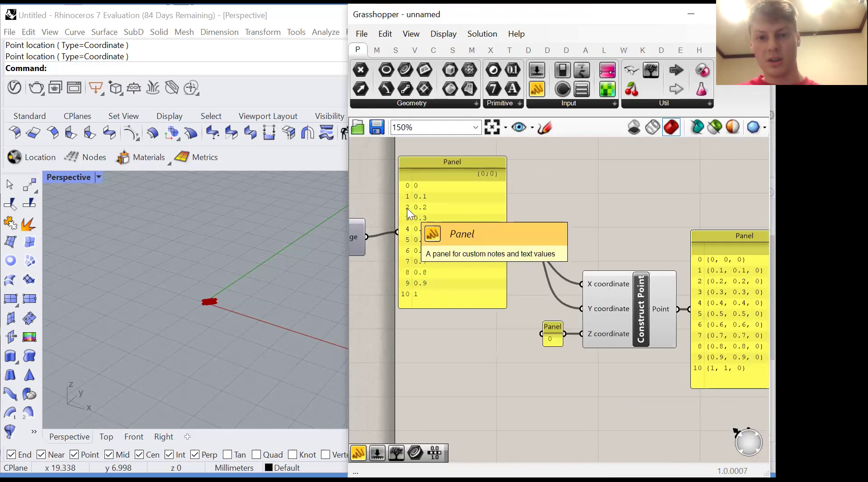
Zoom and orbit the Rhino Perspective view to show the diagonal point row from origin to {1, 1, 0}
scroll(407, 209, up, 2)
scroll(408, 209, down, 2)
scroll(406, 207, up, 2)
scroll(407, 207, down, 2)
scroll(524, 344, down, 2)
scroll(625, 370, up, 1)
scroll(519, 361, up, 3)
scroll(508, 368, down, 2)
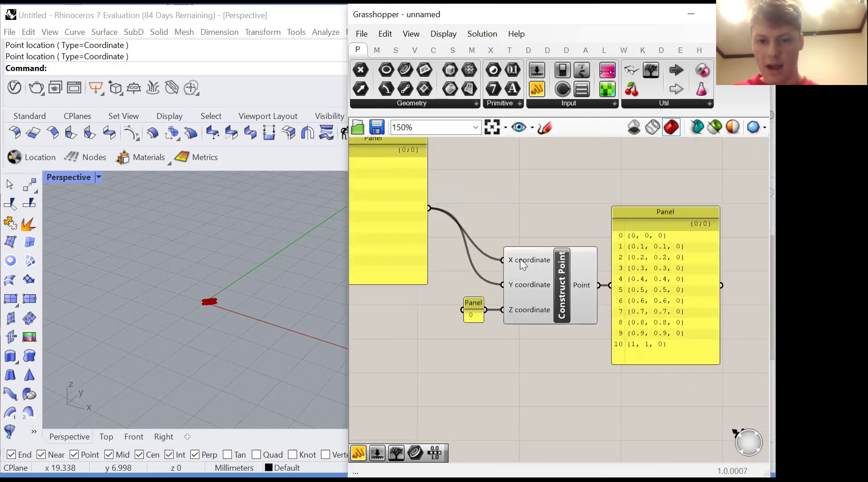
scroll(520, 259, up, 2)
mouse_move(520, 259)
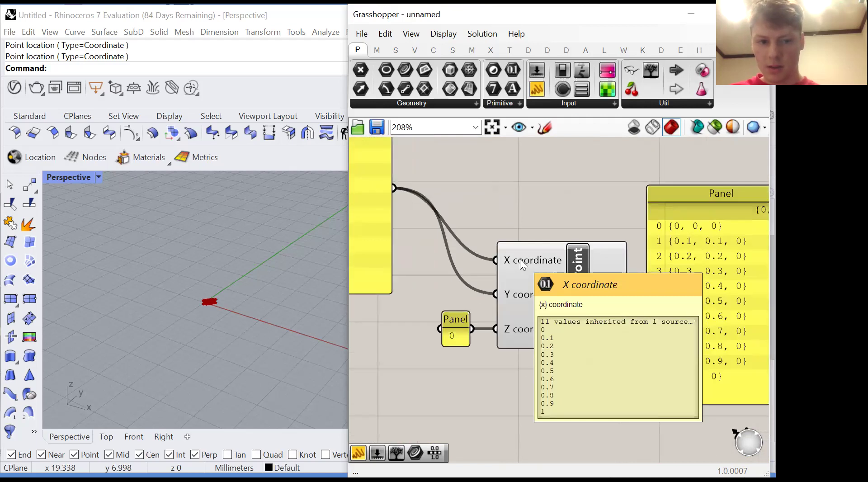
scroll(624, 277, down, 2)
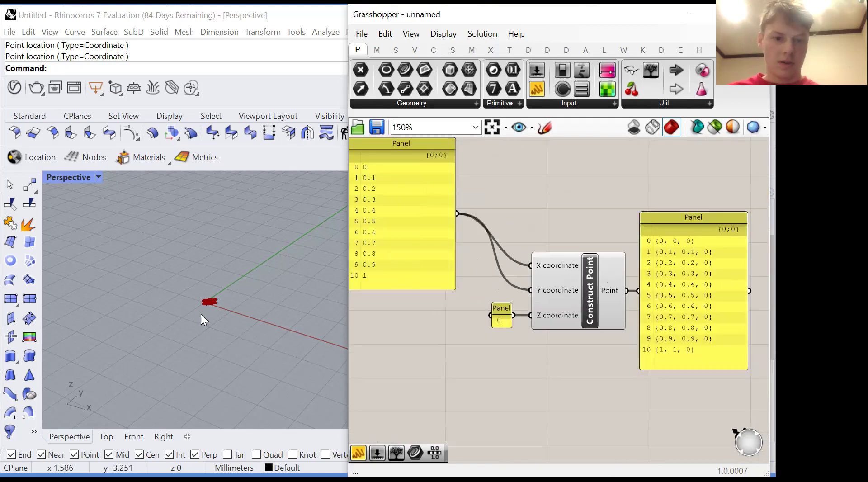
scroll(222, 289, up, 5)
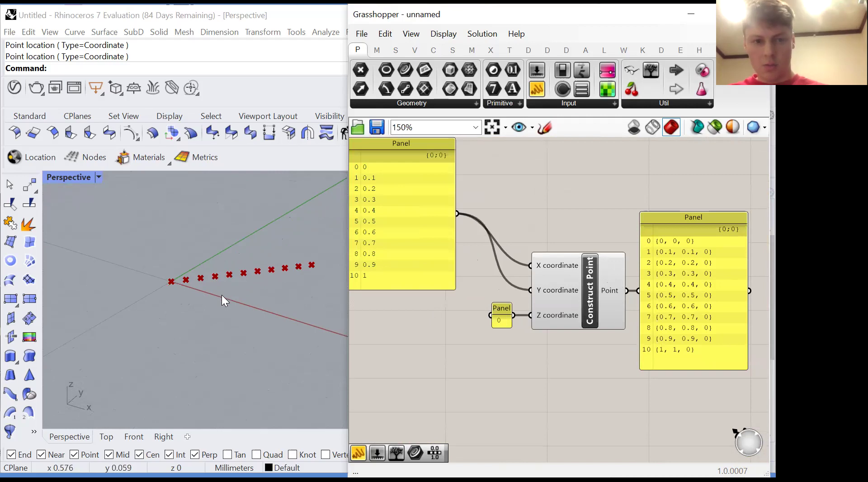
right_drag(222, 296, 233, 332)
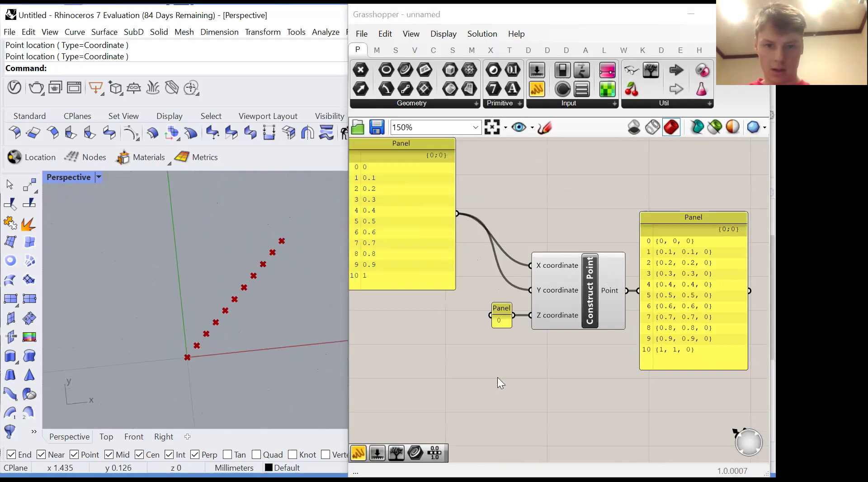
Copy the Range component and its value panel and place the duplicate lower down
scroll(497, 377, down, 1)
click(488, 273)
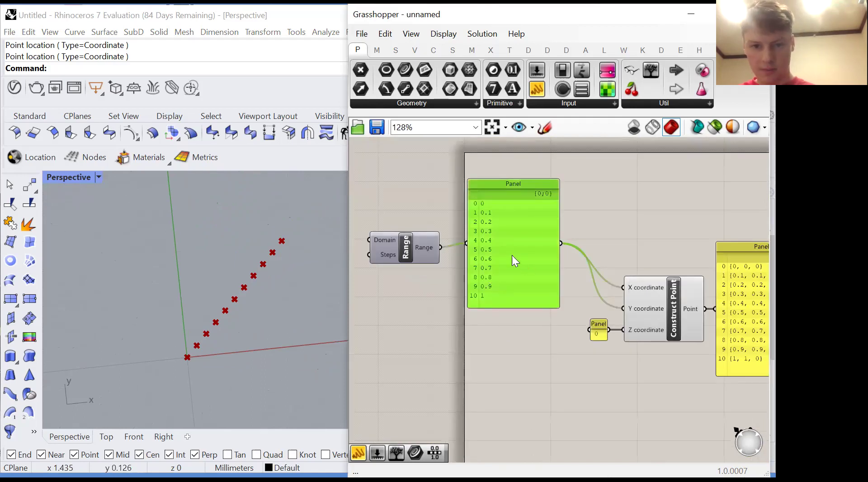
drag(465, 158, 417, 258)
key(ctrl+c)
key(ctrl+v)
drag(505, 345, 623, 309)
click(416, 316)
Graft the copied Range output and lengthen its panel to show all eleven branches
right_click(428, 383)
click(458, 432)
scroll(488, 413, up, 2)
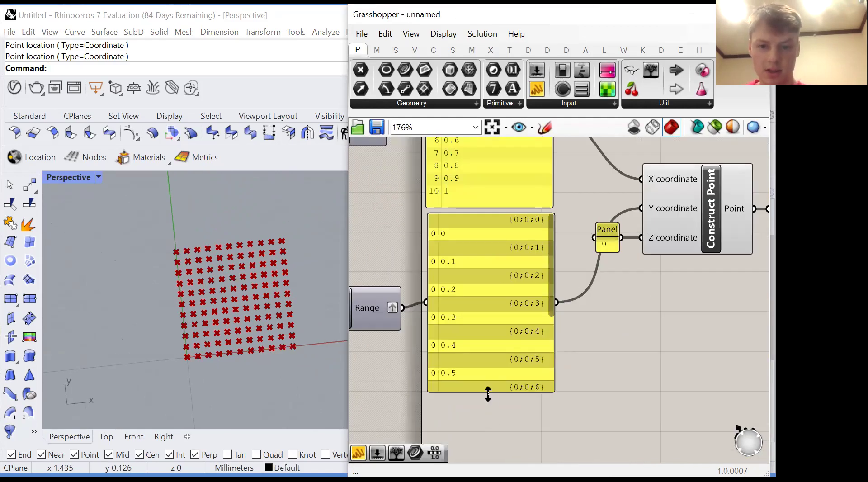
drag(488, 392, 490, 428)
scroll(493, 362, down, 4)
scroll(484, 395, up, 2)
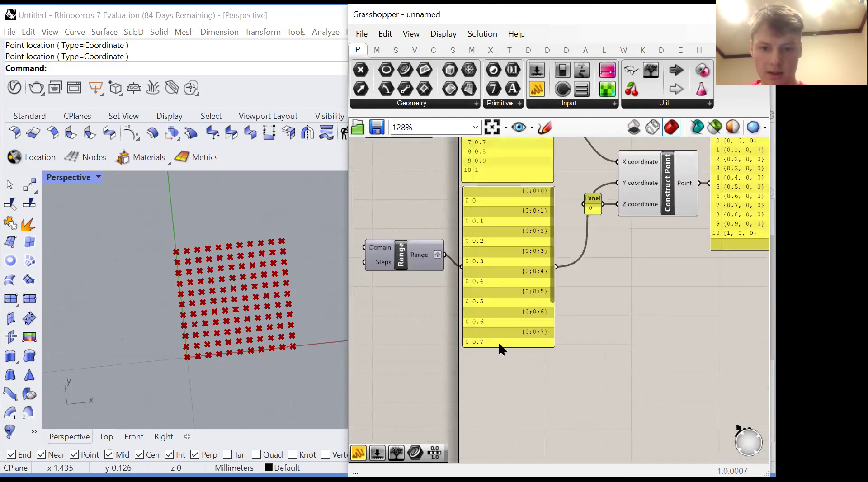
drag(502, 346, 511, 407)
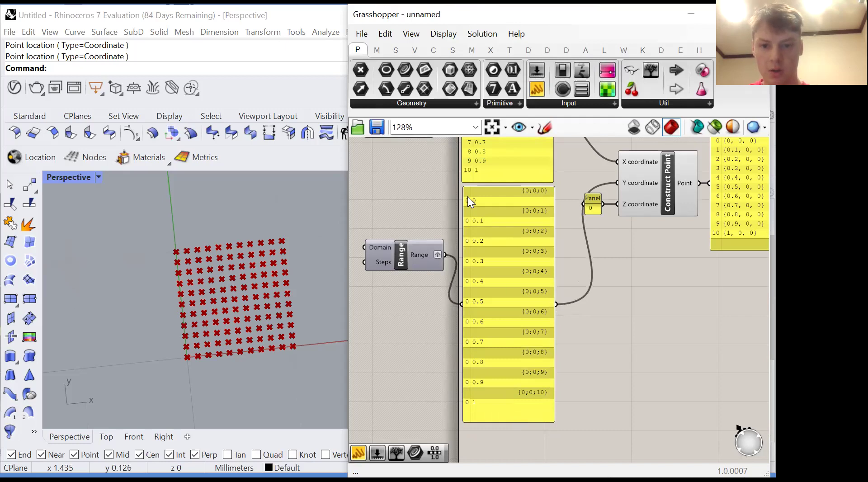
scroll(466, 398, down, 2)
scroll(593, 239, up, 3)
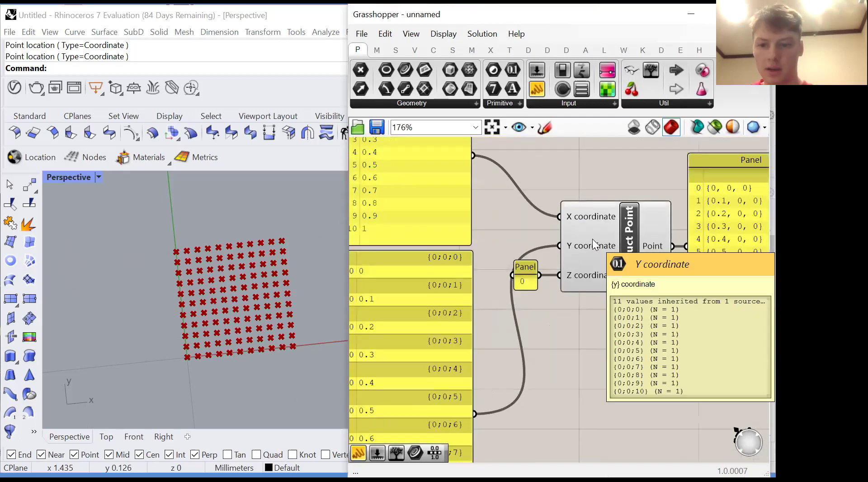
scroll(593, 239, up, 3)
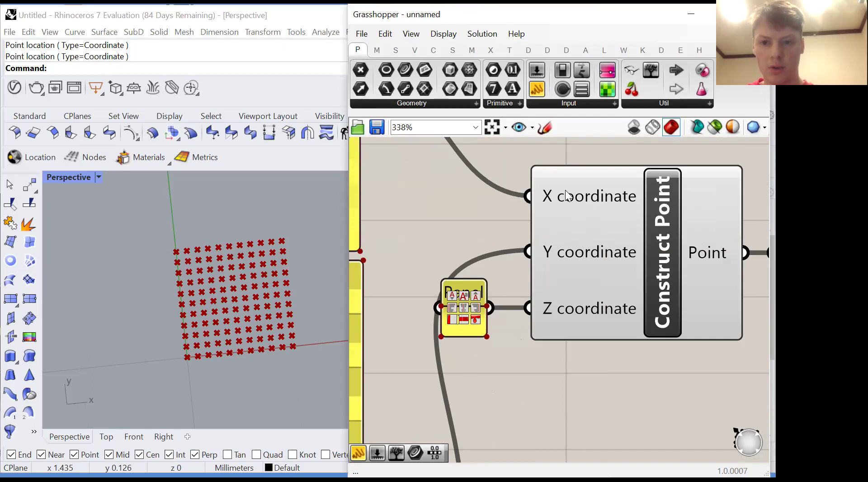
mouse_move(568, 196)
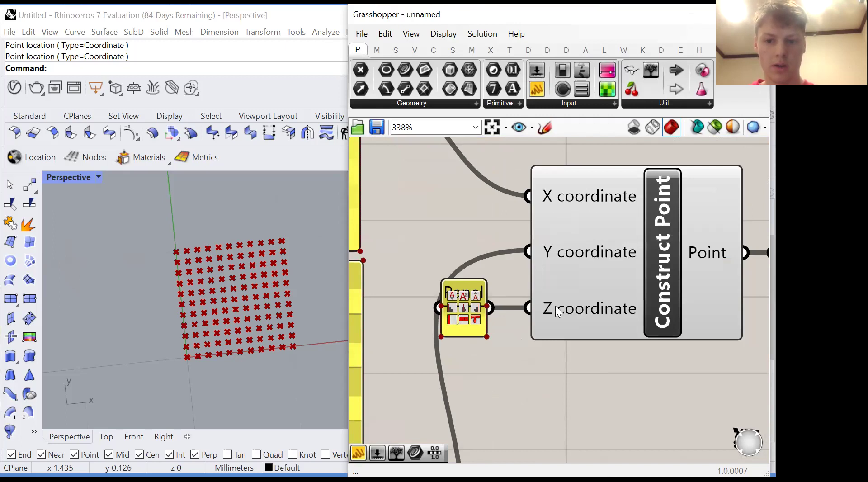
mouse_move(556, 312)
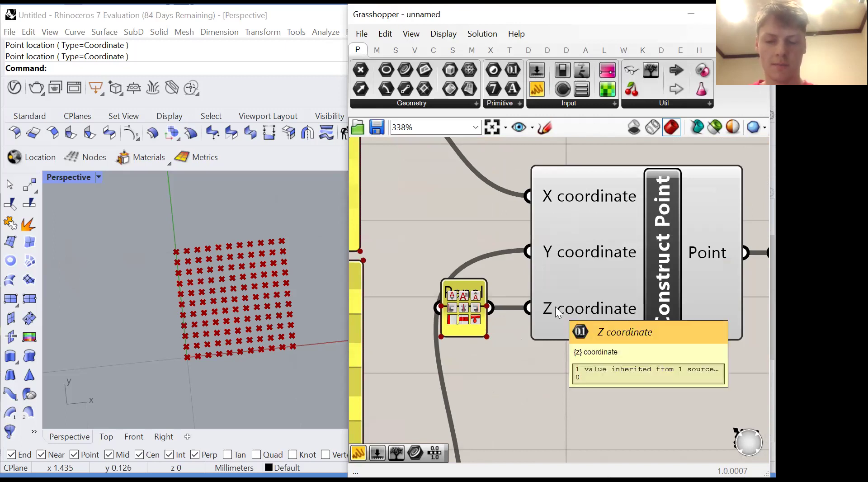
scroll(527, 304, down, 3)
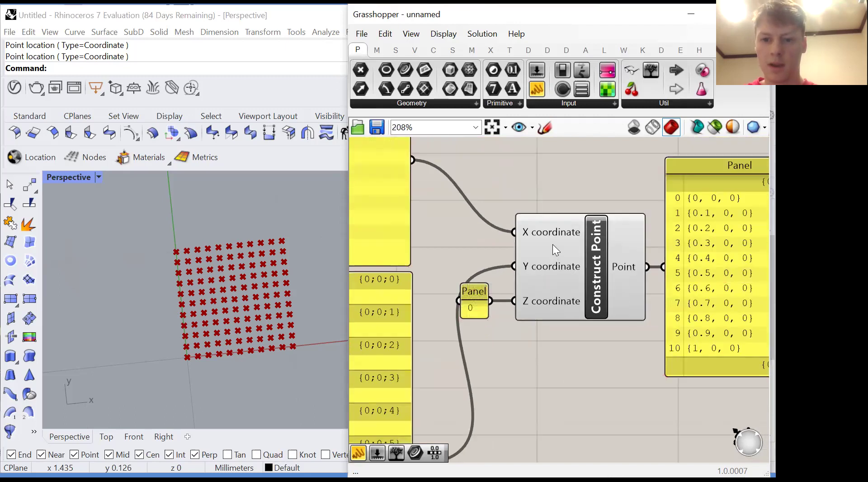
scroll(553, 244, up, 4)
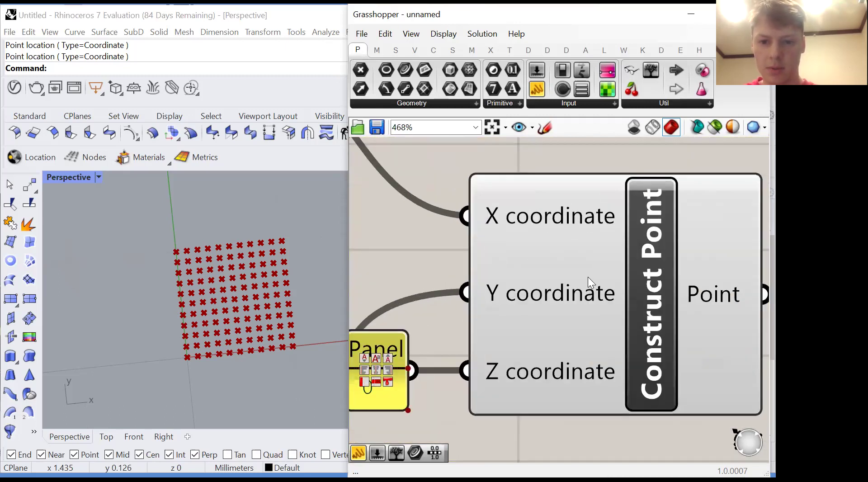
scroll(495, 367, down, 1)
scroll(491, 358, down, 2)
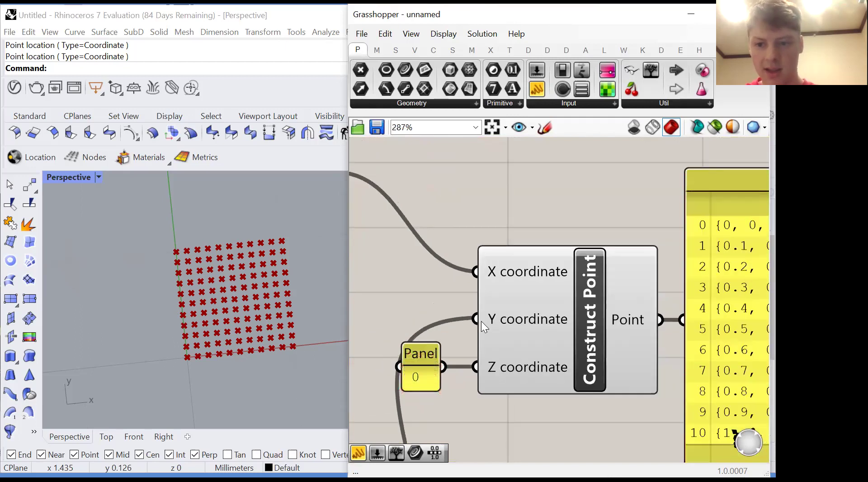
scroll(481, 321, down, 1)
scroll(467, 331, down, 1)
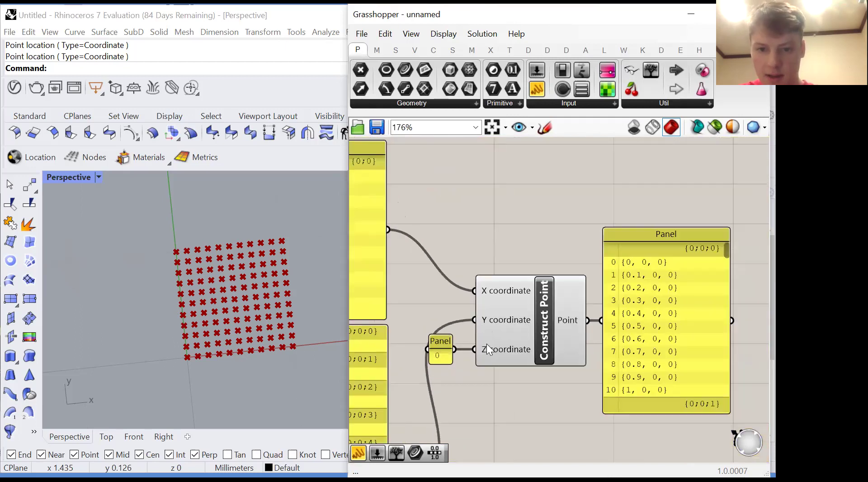
scroll(545, 341, down, 1)
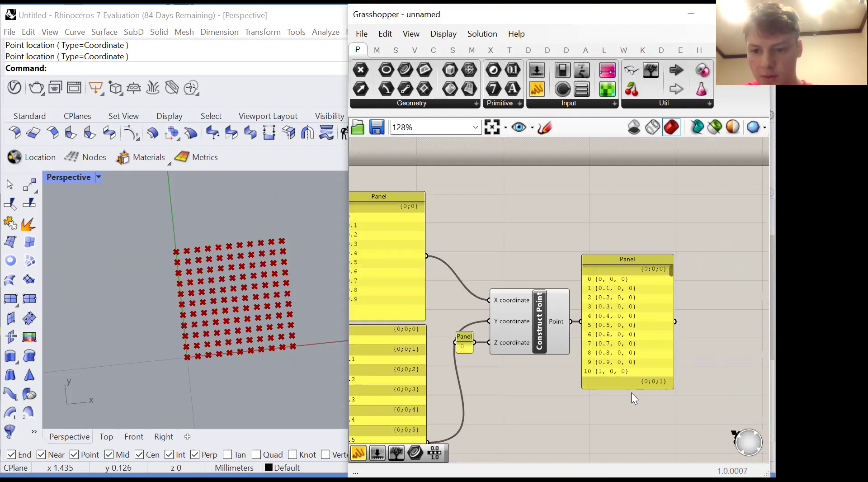
Stretch the output panel downward to reveal branch {0;0;1}
drag(628, 388, 631, 430)
scroll(605, 274, down, 3)
scroll(556, 345, up, 1)
click(556, 345)
scroll(553, 266, up, 3)
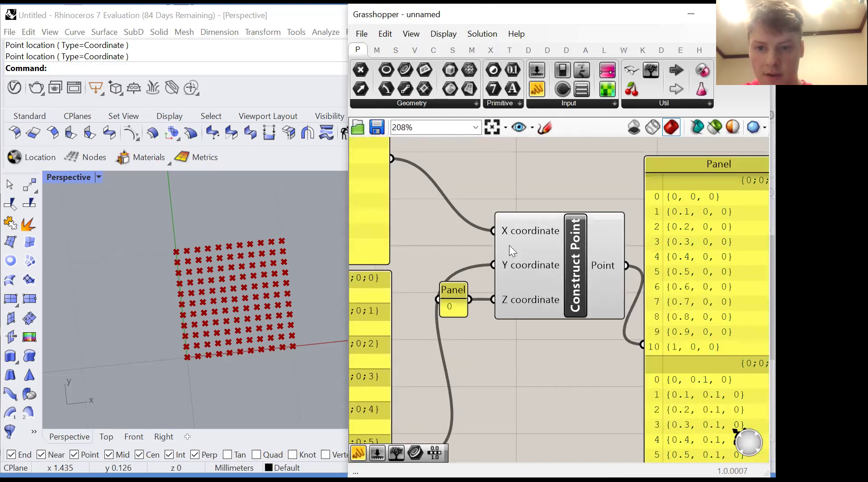
mouse_move(505, 233)
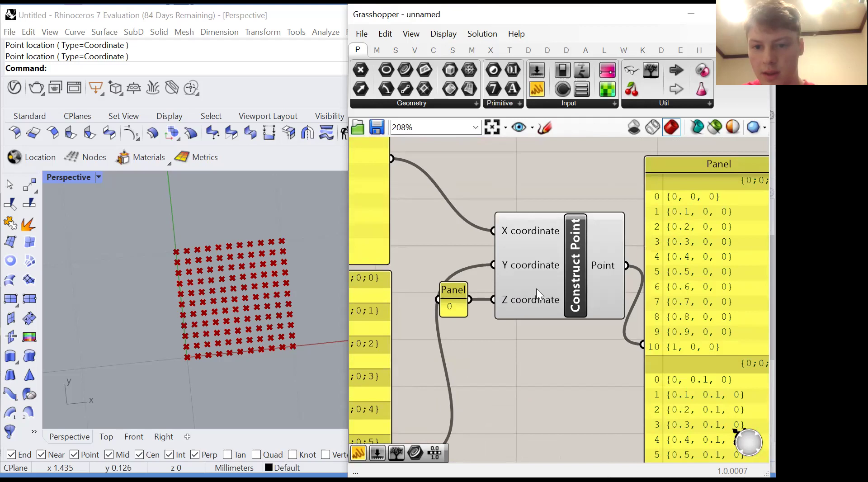
scroll(500, 198, down, 2)
scroll(501, 198, down, 3)
scroll(543, 237, up, 2)
Nudge the output panel up and lengthen it further to show {0;0;2} and later branches
drag(589, 226, 596, 218)
drag(594, 309, 594, 444)
click(665, 348)
scroll(632, 386, down, 2)
scroll(592, 216, up, 1)
scroll(513, 307, up, 5)
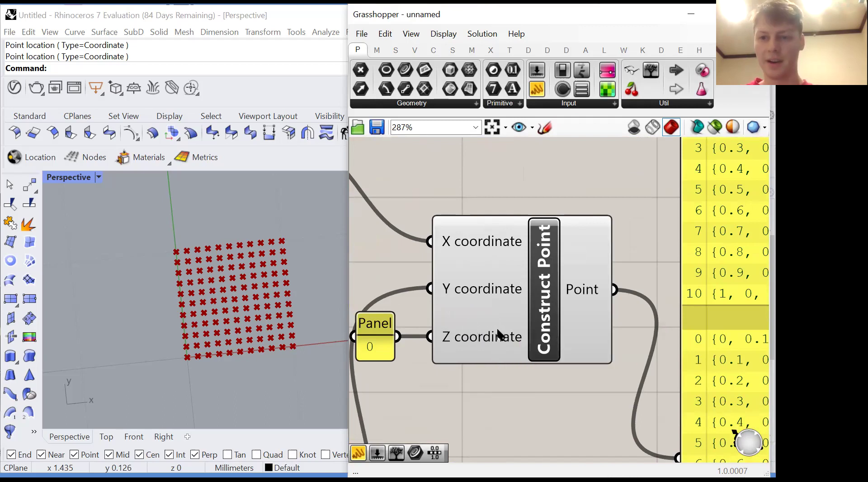
mouse_move(473, 239)
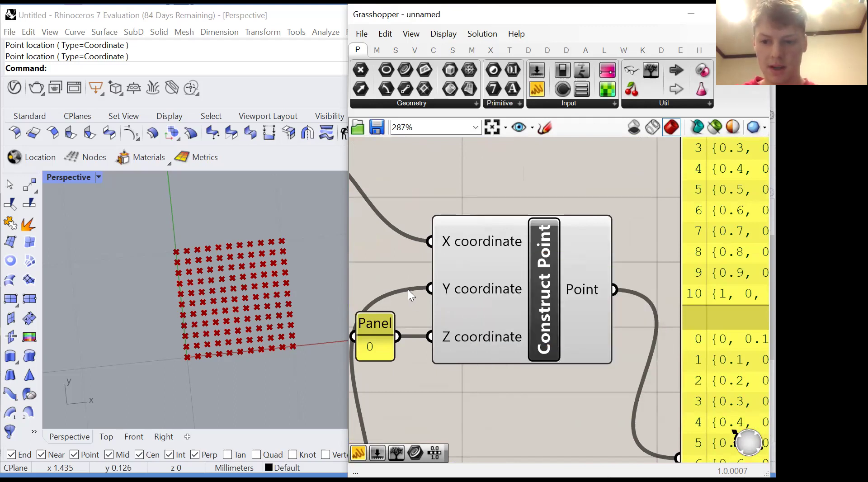
scroll(400, 278, down, 5)
scroll(580, 314, up, 2)
drag(623, 247, 459, 385)
Delete the coordinate output panel and its wire
click(615, 317)
click(548, 332)
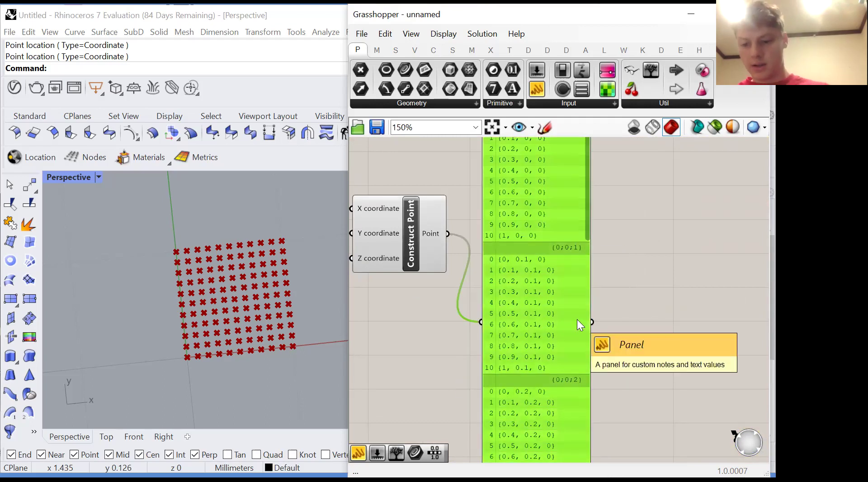
key(Delete)
scroll(658, 313, down, 2)
scroll(523, 258, up, 4)
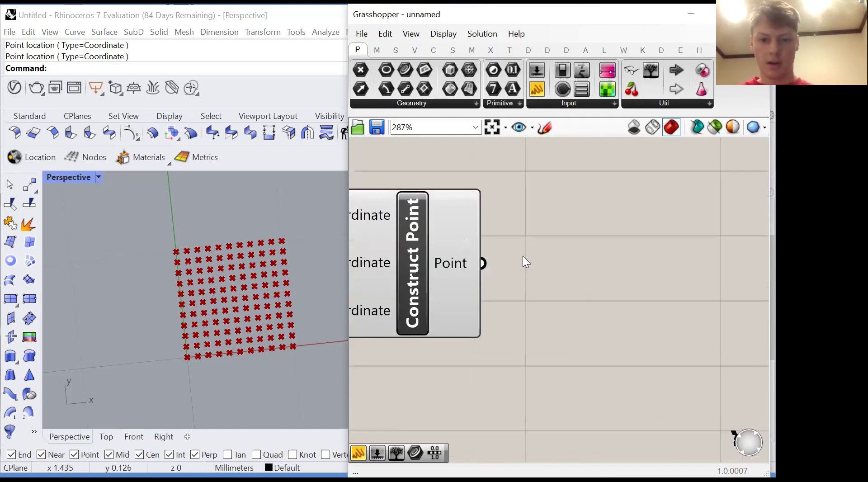
Add a Point List component via the 'point' search and feed Construct Point's points into it
double_click(521, 254)
text(point)
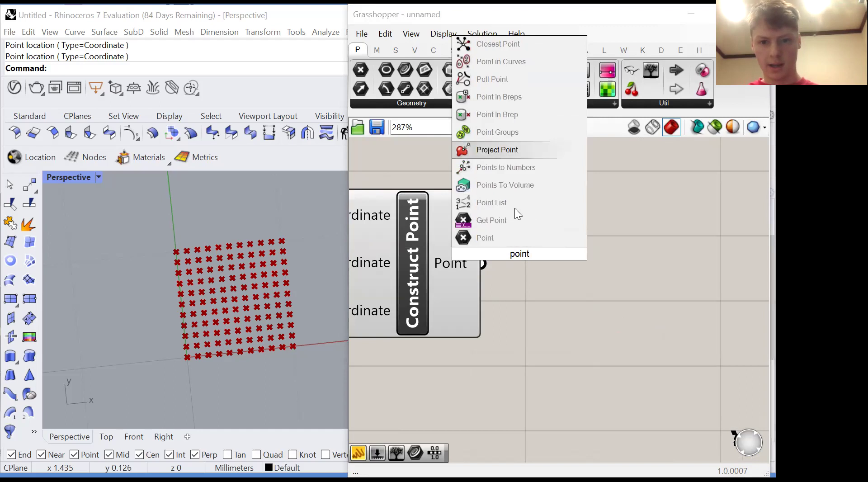
click(527, 203)
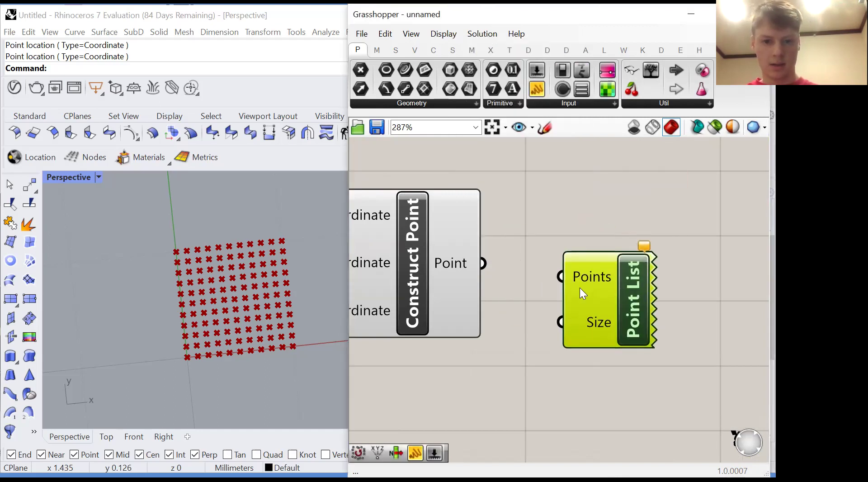
drag(487, 266, 621, 295)
click(531, 364)
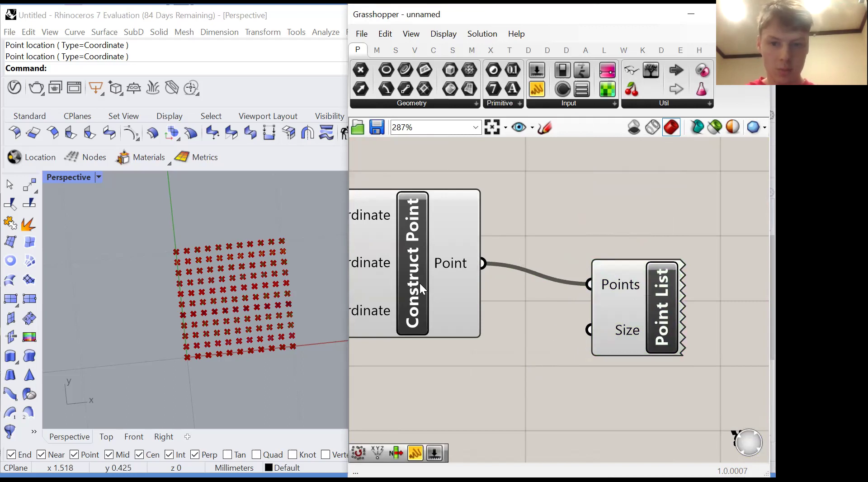
scroll(542, 280, down, 5)
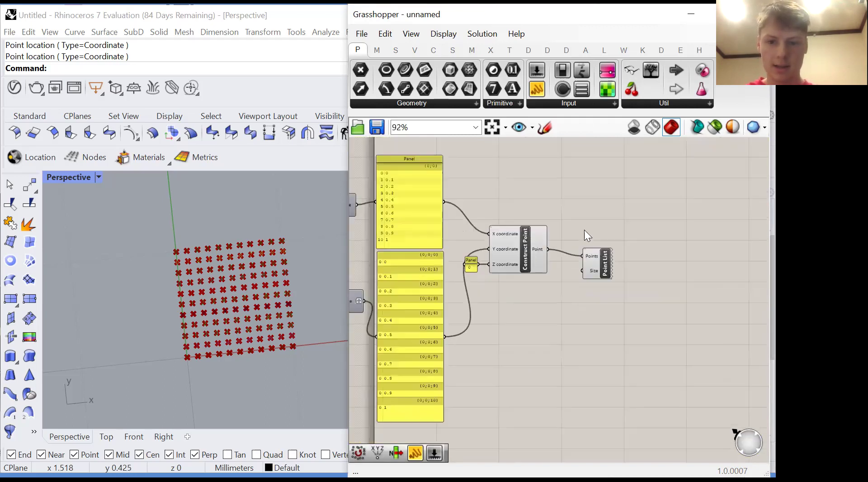
drag(553, 192, 455, 298)
Turn Preview Off for Construct Point and the zero panel, then tilt Rhino's view to look down on the grid
right_click(533, 329)
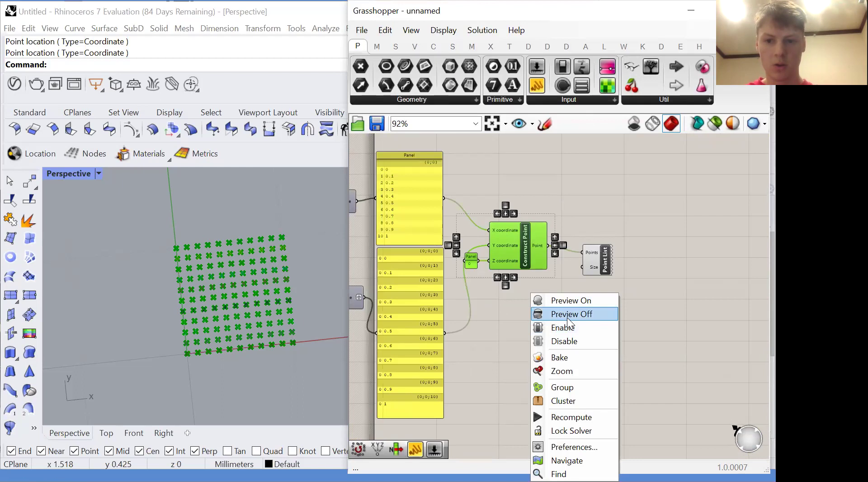
click(570, 315)
right_drag(287, 331, 277, 282)
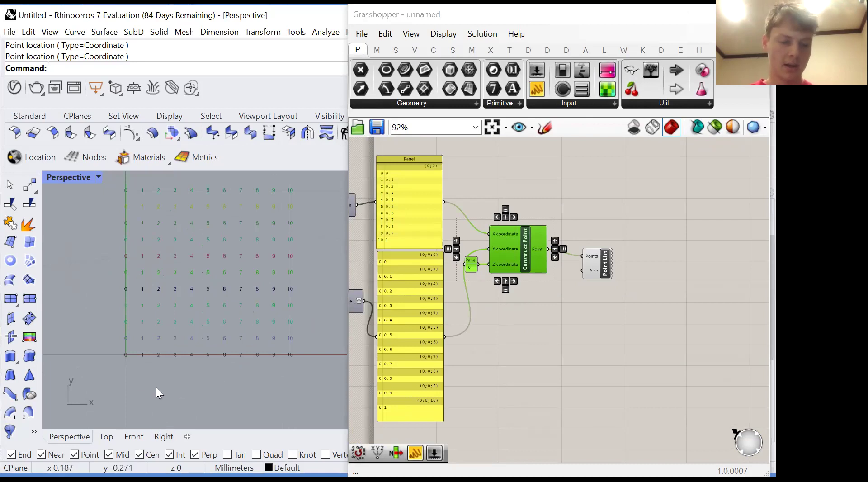
scroll(130, 354, down, 2)
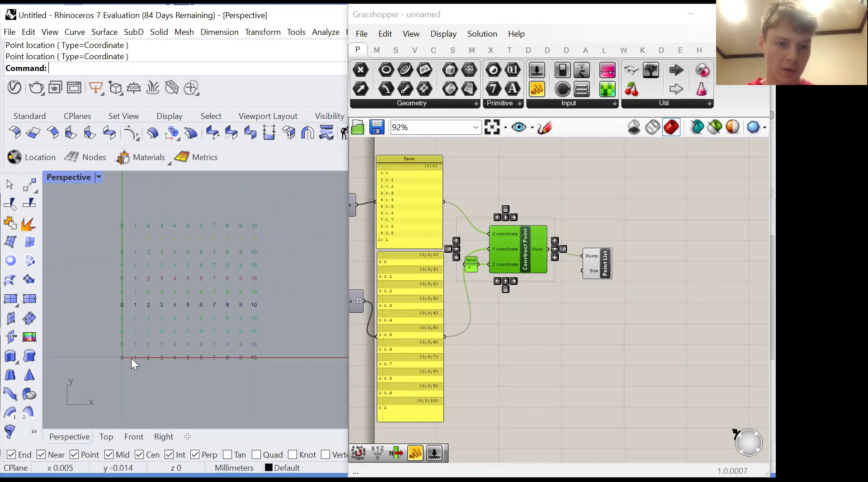
scroll(144, 325, up, 2)
scroll(565, 281, up, 4)
Create a 0–2 Number Slider by typing 0..2.00 and set the Point List label size to 0.08
double_click(519, 302)
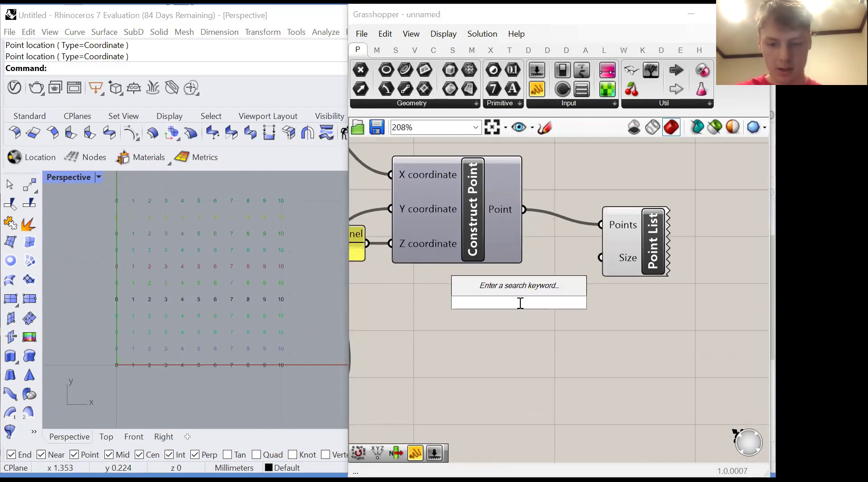
text(0)
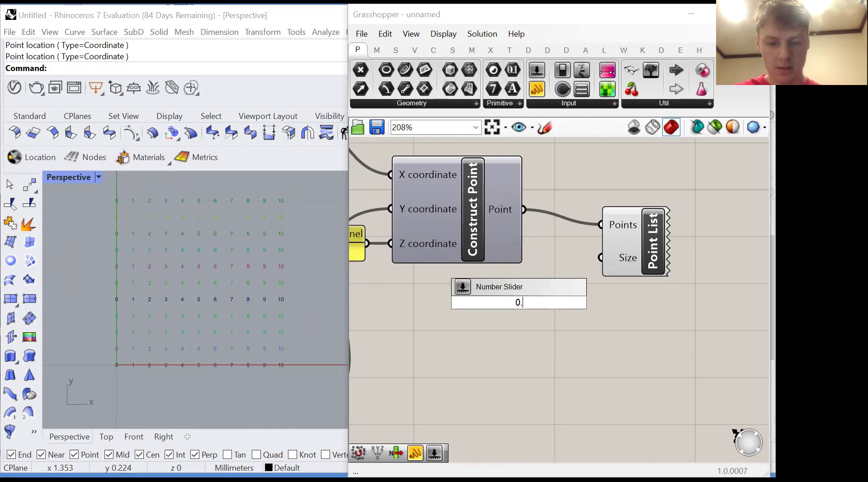
text(..2.00)
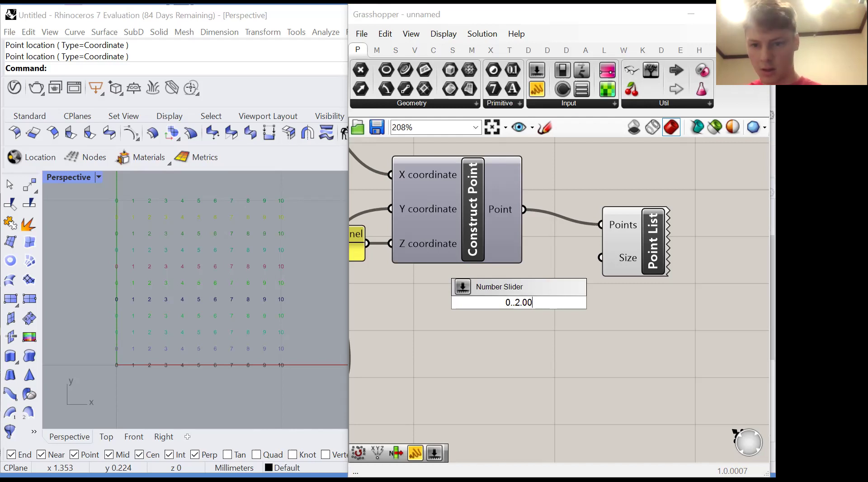
key(Return)
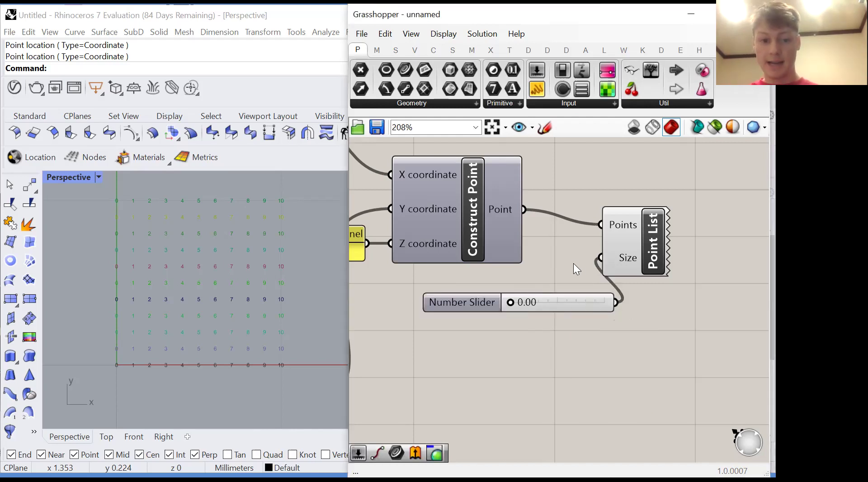
mouse_move(510, 302)
mouse_down()
mouse_move(525, 307)
mouse_move(513, 310)
mouse_up()
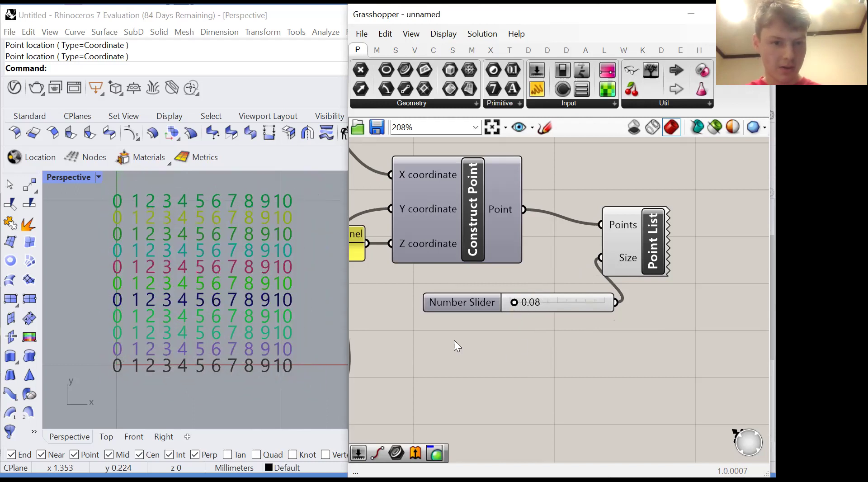
scroll(218, 254, up, 2)
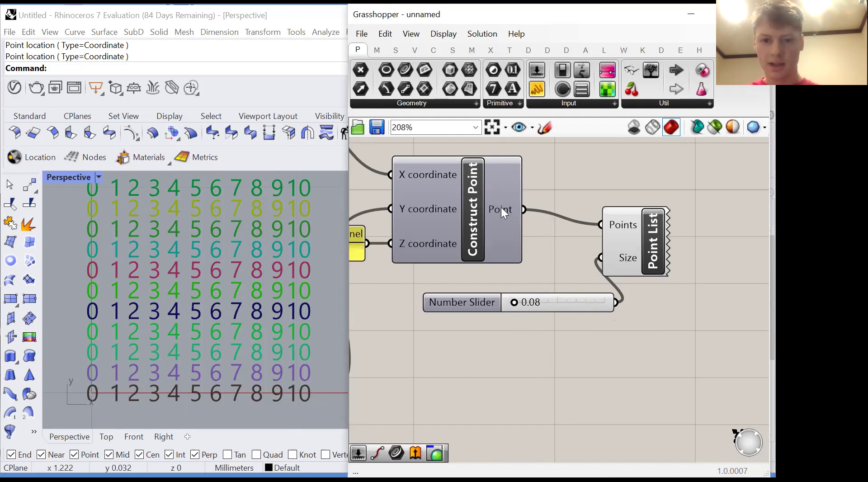
mouse_move(501, 211)
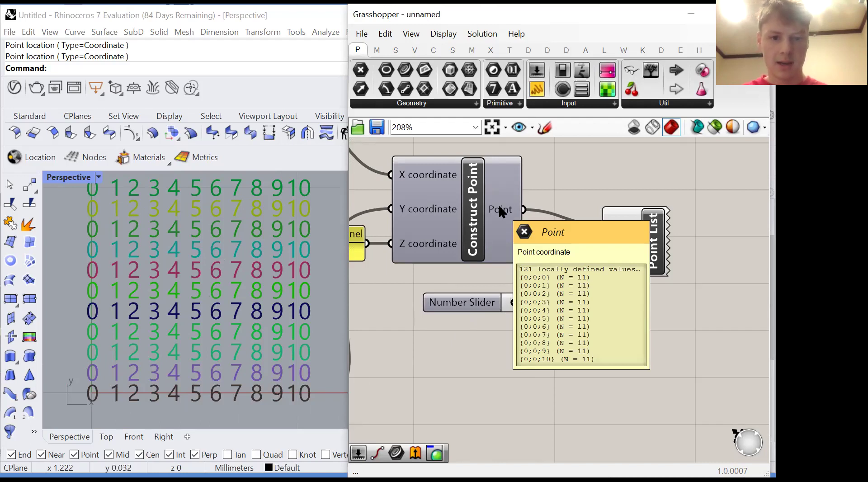
mouse_move(436, 204)
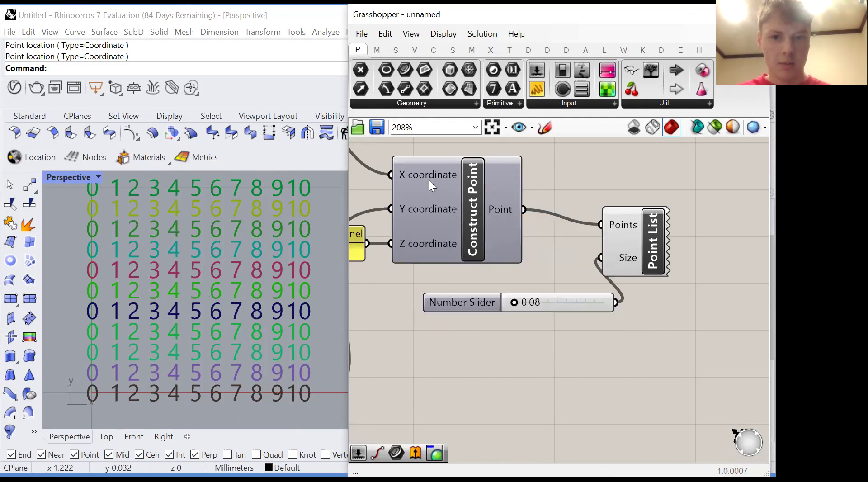
mouse_move(425, 173)
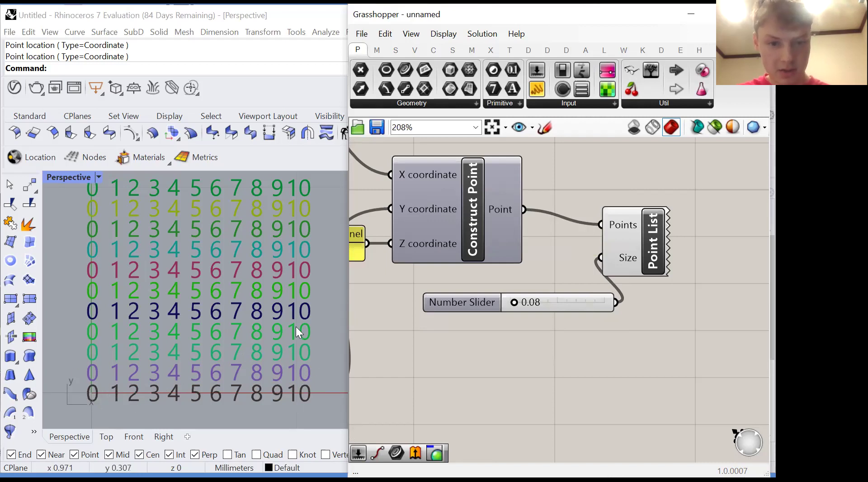
scroll(647, 330, down, 2)
scroll(548, 252, up, 2)
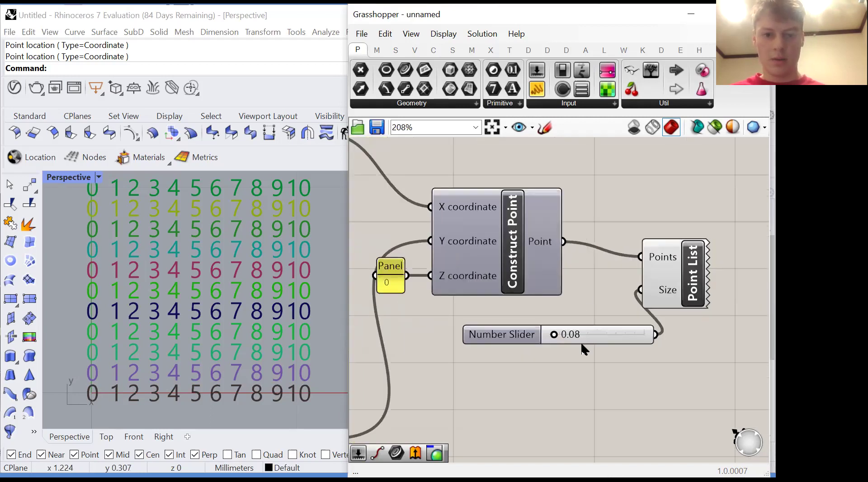